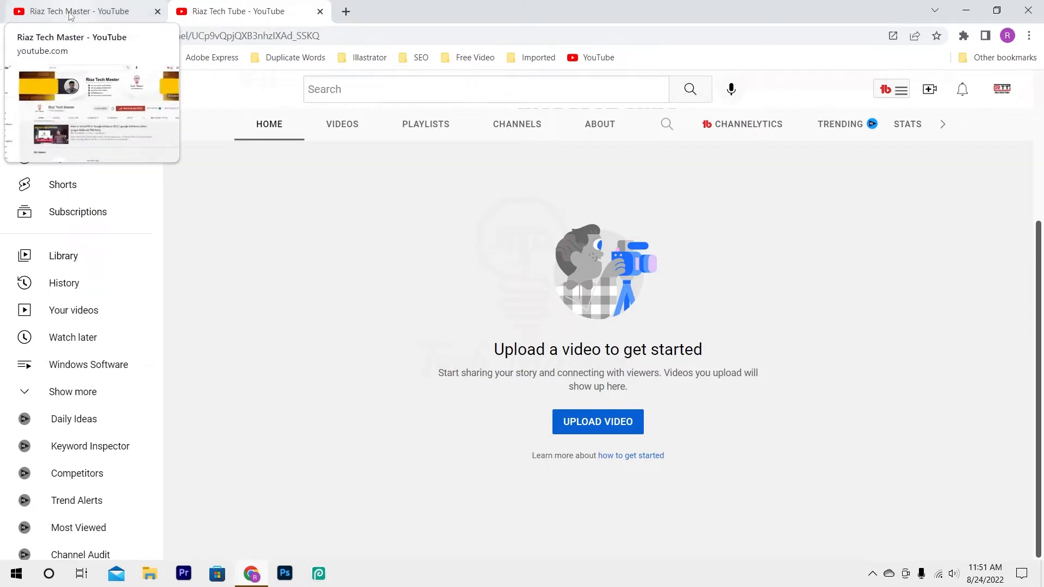
# Examine the Riaz Tech Master channel's homepage, including its spotlight video and My Channel section, and compare it with Riaz Tech Tube's homepage
pyautogui.click(69, 15)
pyautogui.scroll(-1, 214, 325)
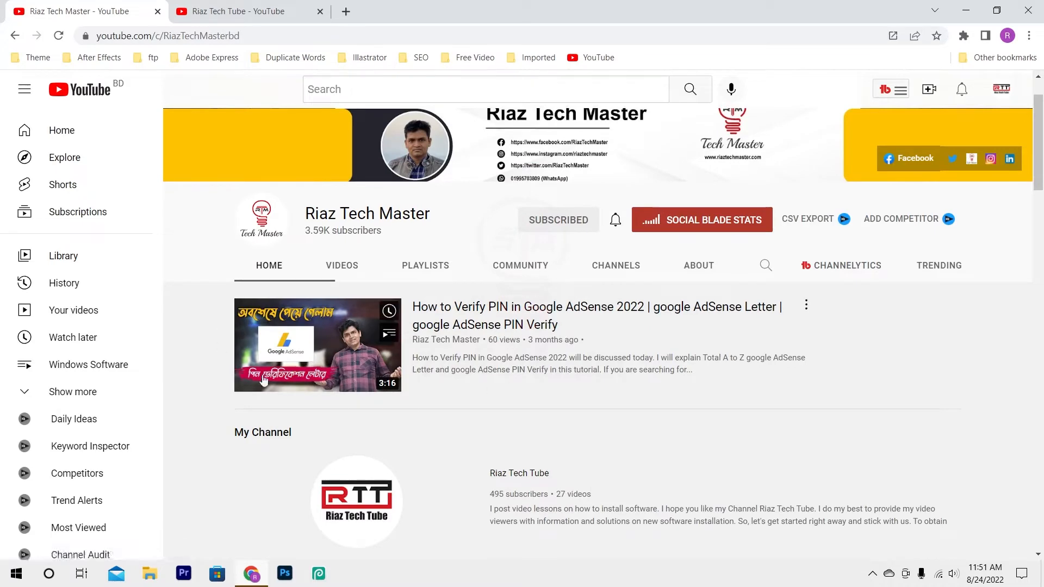
pyautogui.scroll(-2, 669, 326)
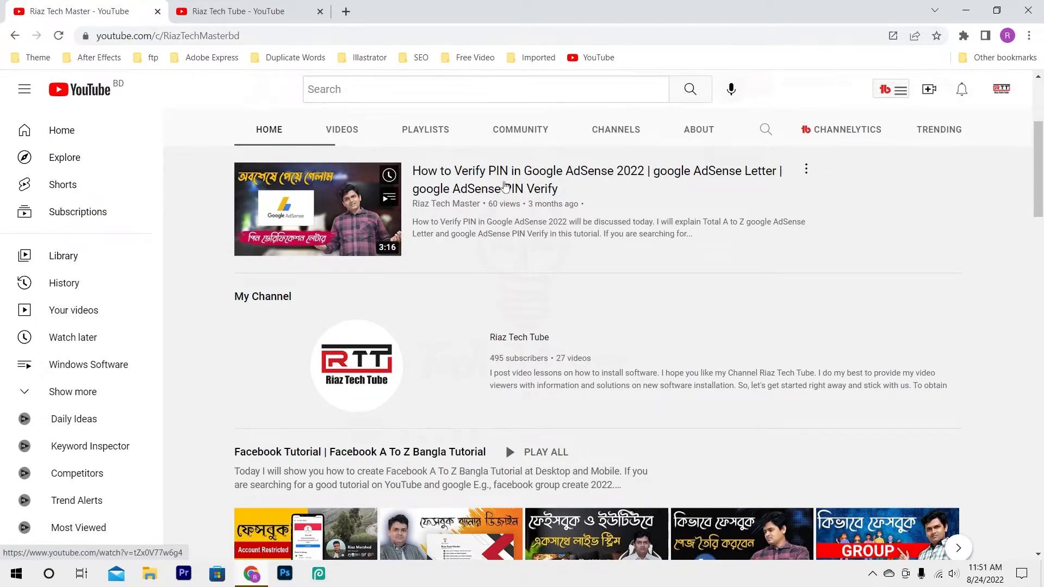
pyautogui.scroll(1, 602, 228)
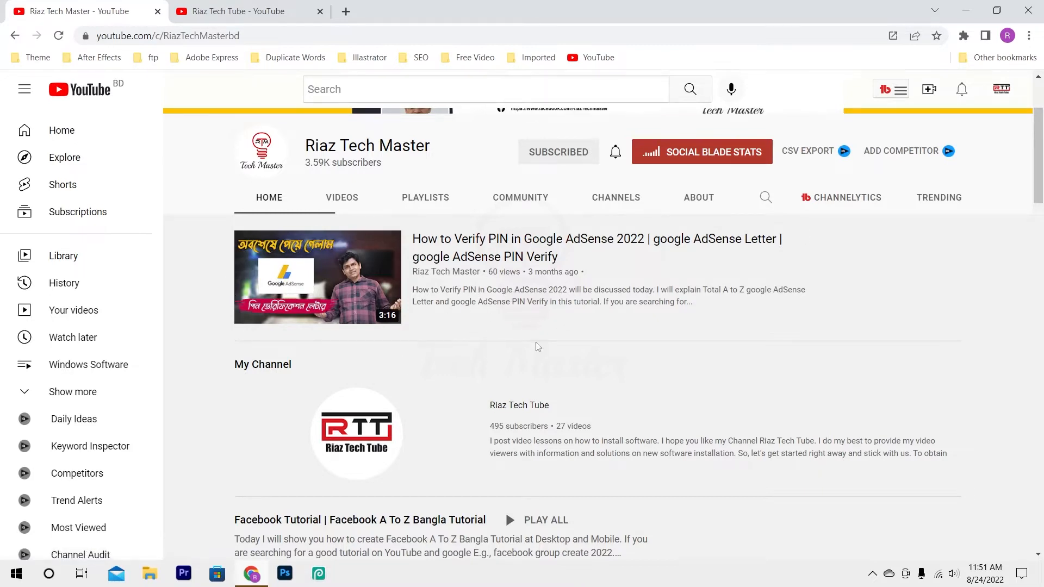
pyautogui.scroll(-2, 532, 345)
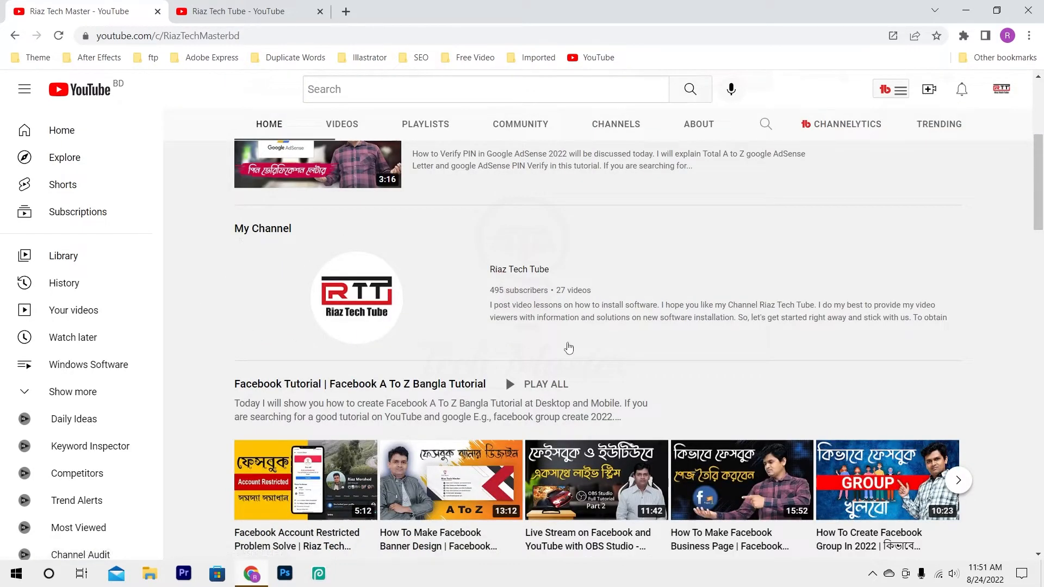
pyautogui.hotkey('ctrl', 'Tab')
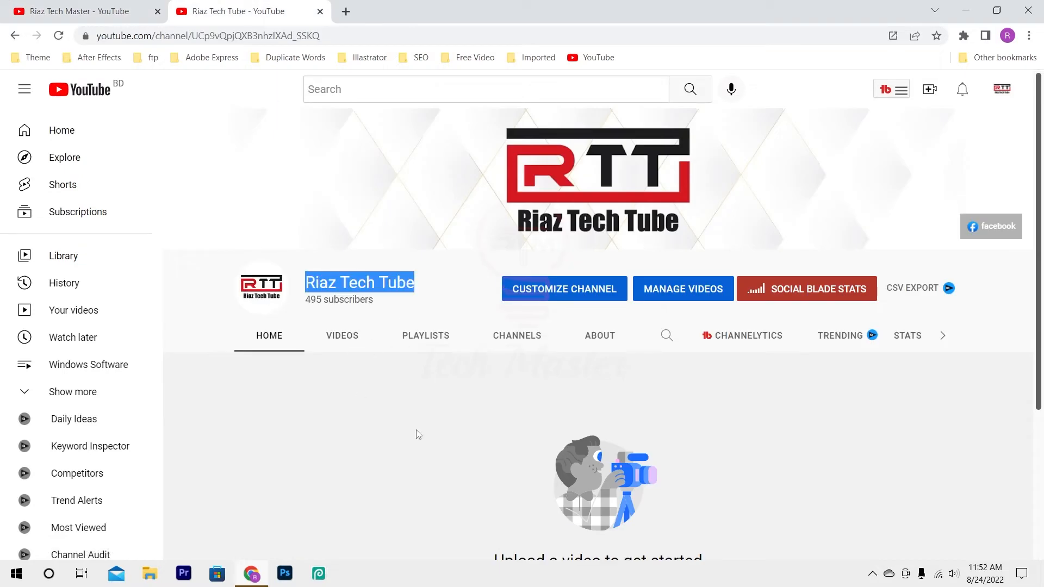
pyautogui.hotkey('ctrl', 'shift', 'Tab')
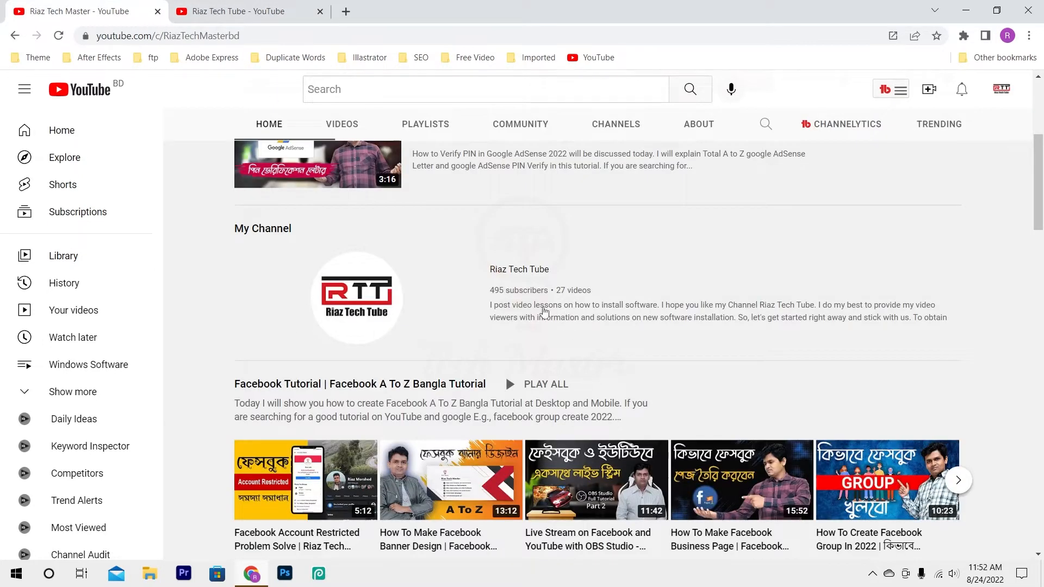
# Review the remaining homepage sections of Riaz Tech Master, from the video playlists and Uploads through Shorts, Created playlists and Other Channel
pyautogui.scroll(-1, 235, 350)
pyautogui.scroll(-3, 236, 351)
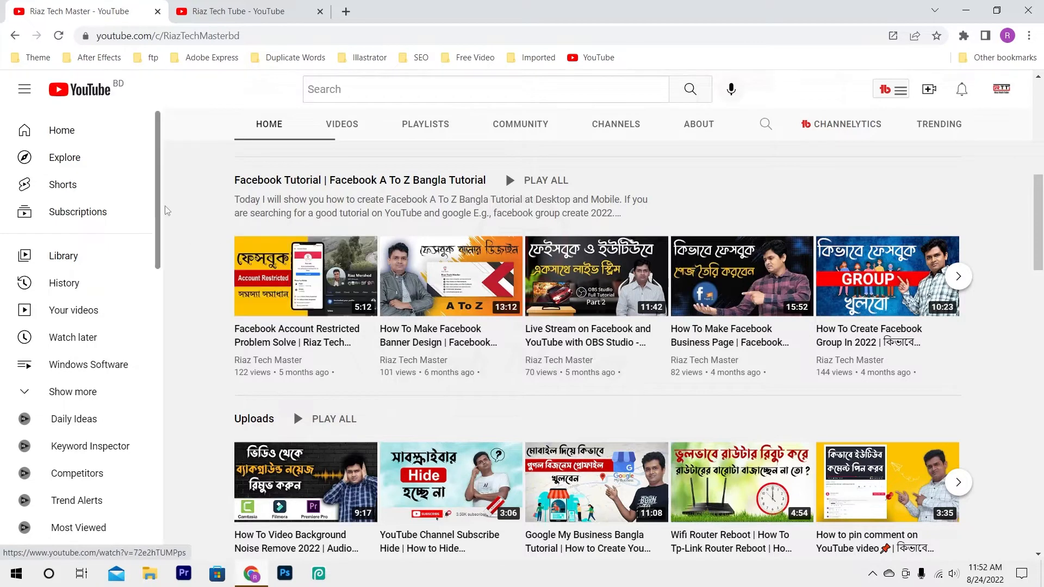
pyautogui.scroll(-2, 227, 329)
pyautogui.scroll(1, 227, 330)
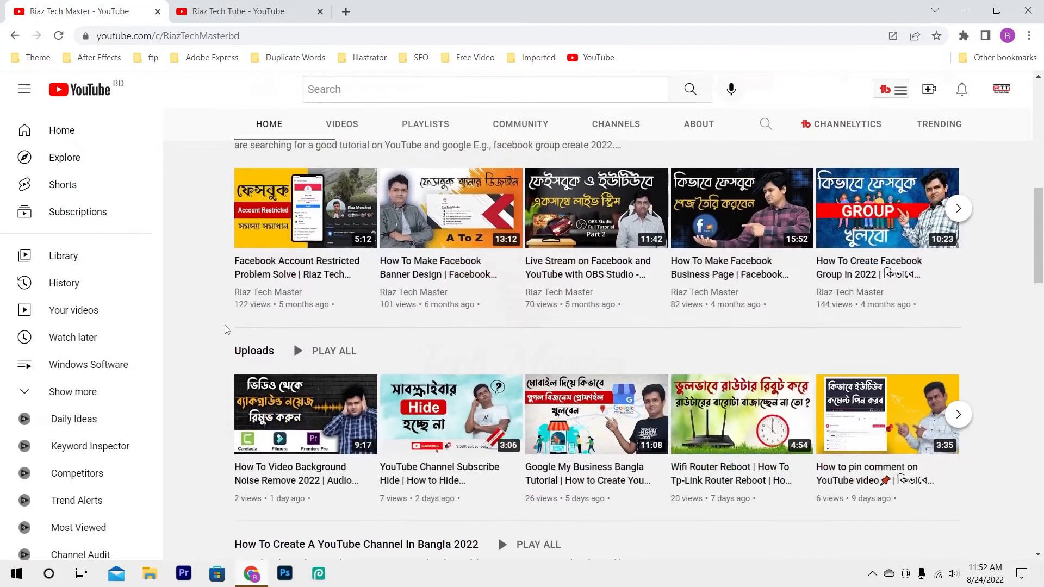
pyautogui.scroll(-1, 227, 330)
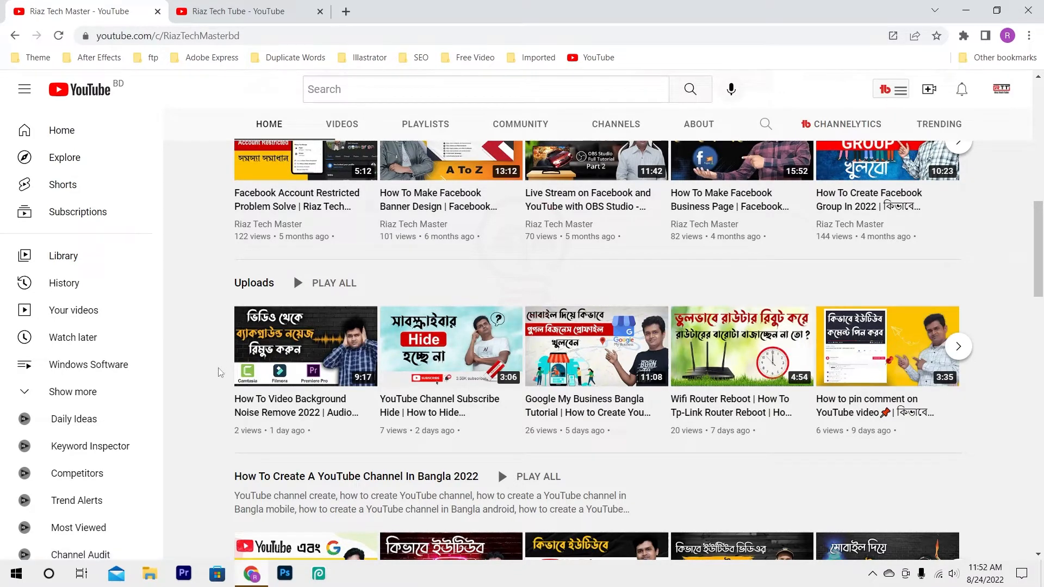
pyautogui.scroll(-4, 219, 372)
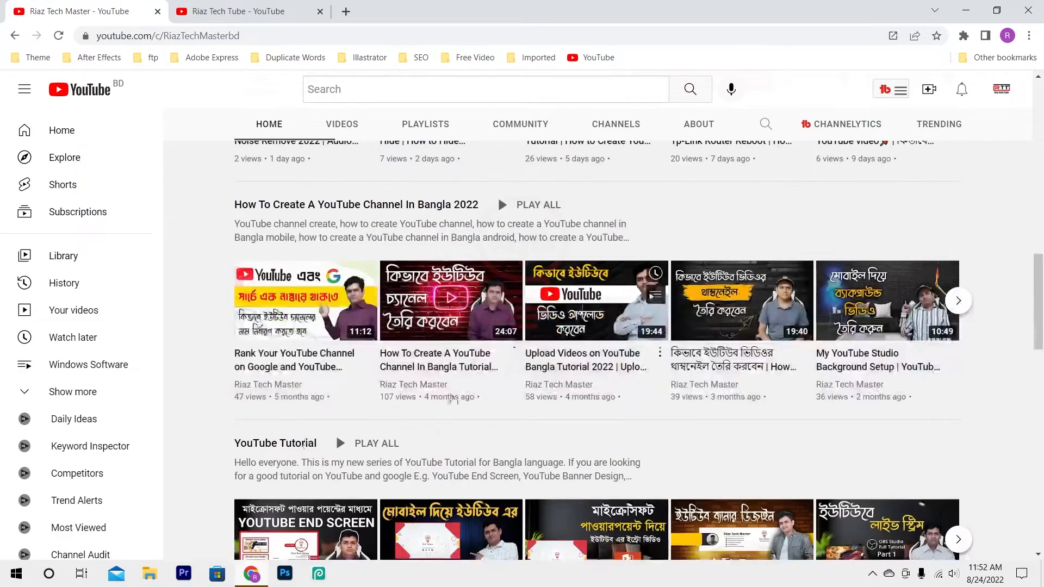
pyautogui.scroll(-5, 276, 411)
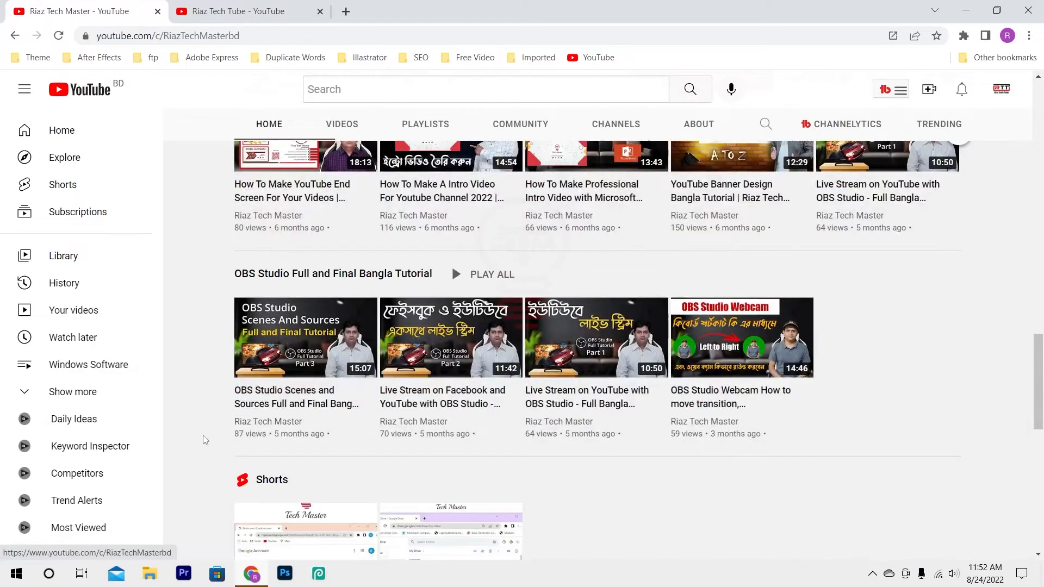
pyautogui.scroll(-2, 202, 439)
pyautogui.scroll(-2, 202, 439)
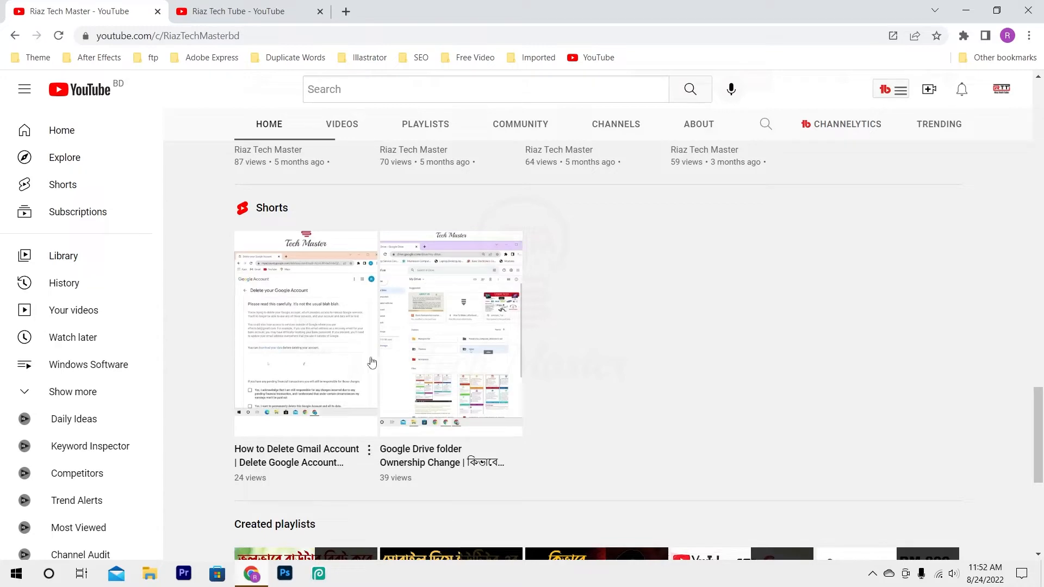
pyautogui.scroll(-4, 610, 357)
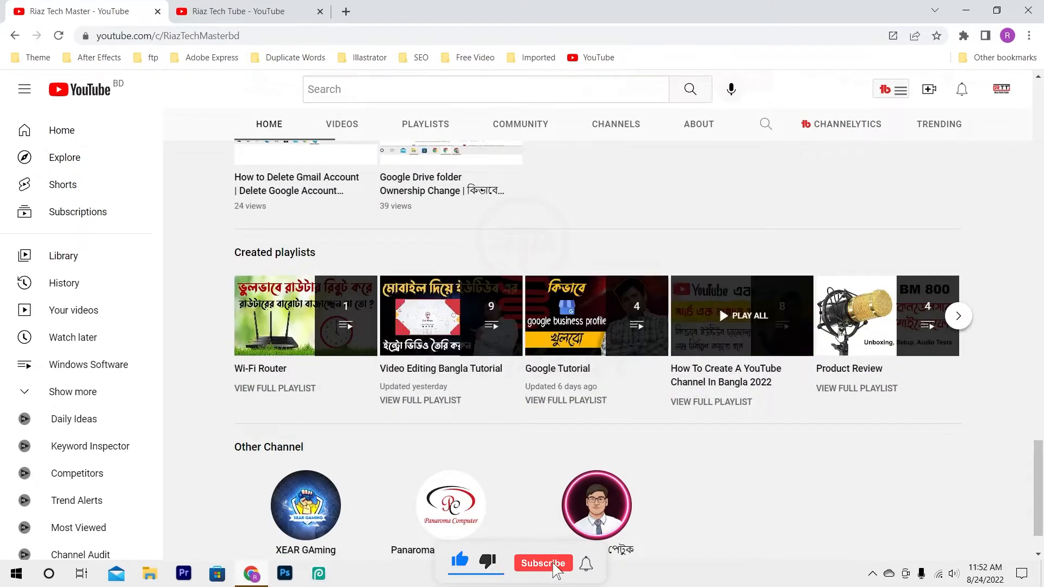
pyautogui.scroll(-1, 182, 387)
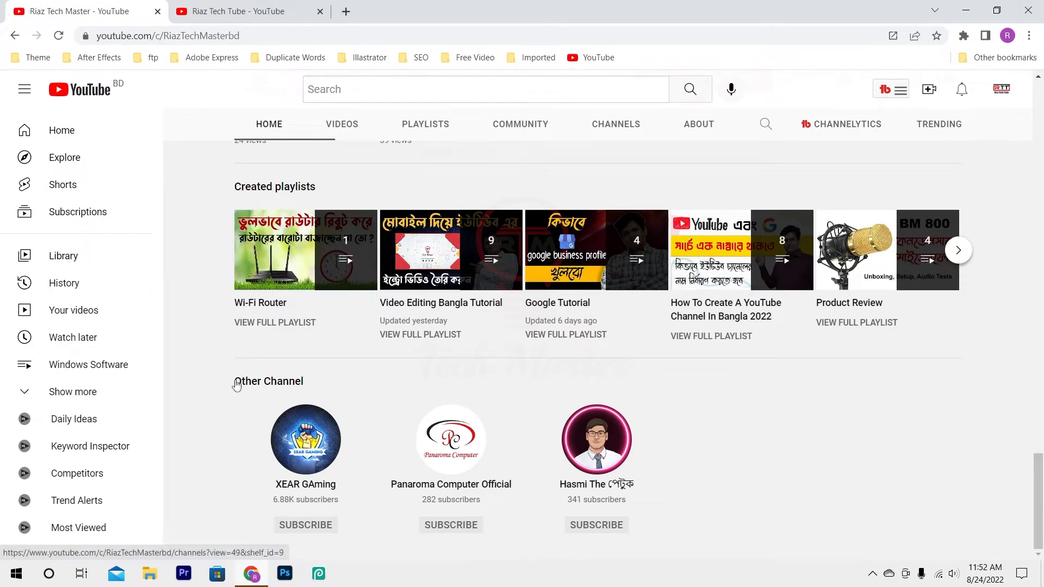
pyautogui.scroll(6, 231, 387)
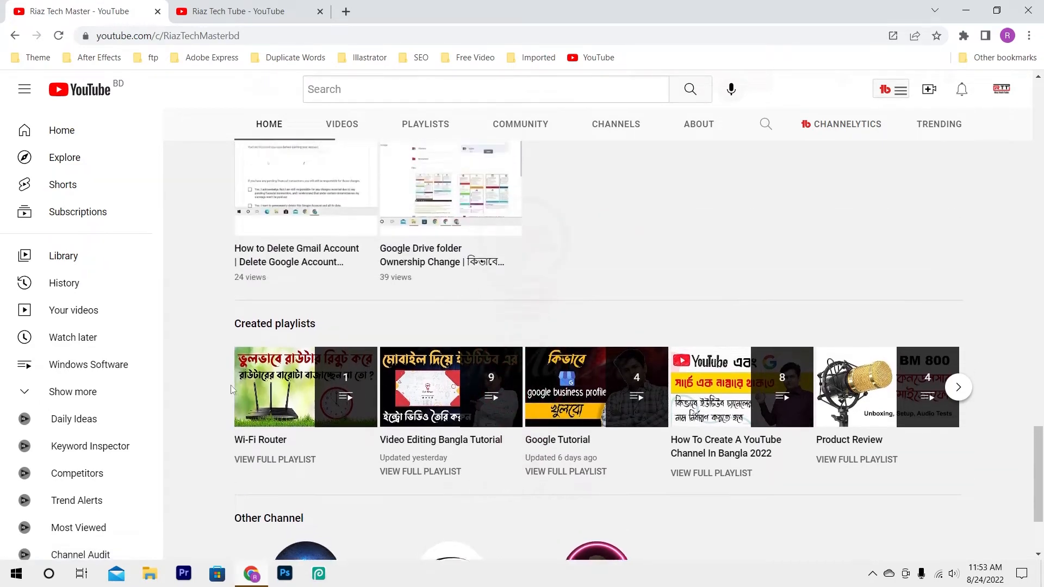
pyautogui.scroll(10, 232, 389)
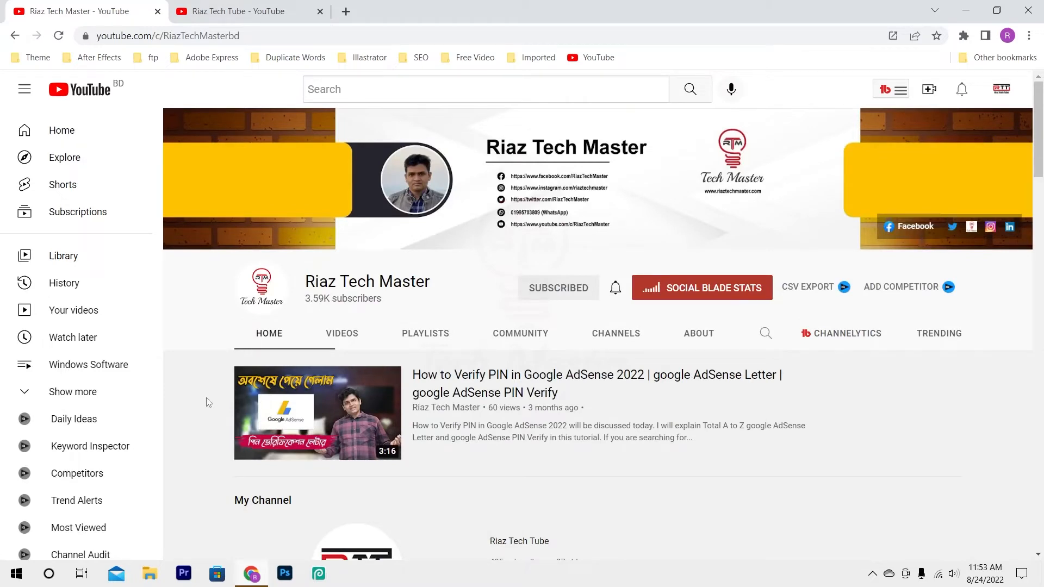
# Go to the Riaz Tech Tube channel and open its Channel customization page in YouTube Studio
pyautogui.hotkey('ctrl', 'Tab')
pyautogui.click(367, 434)
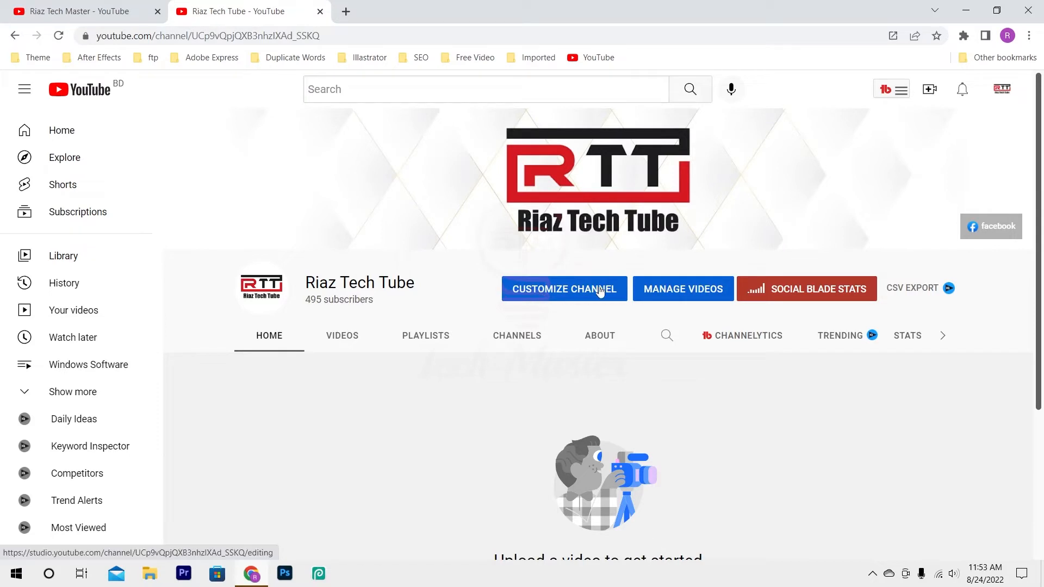
pyautogui.click(554, 293)
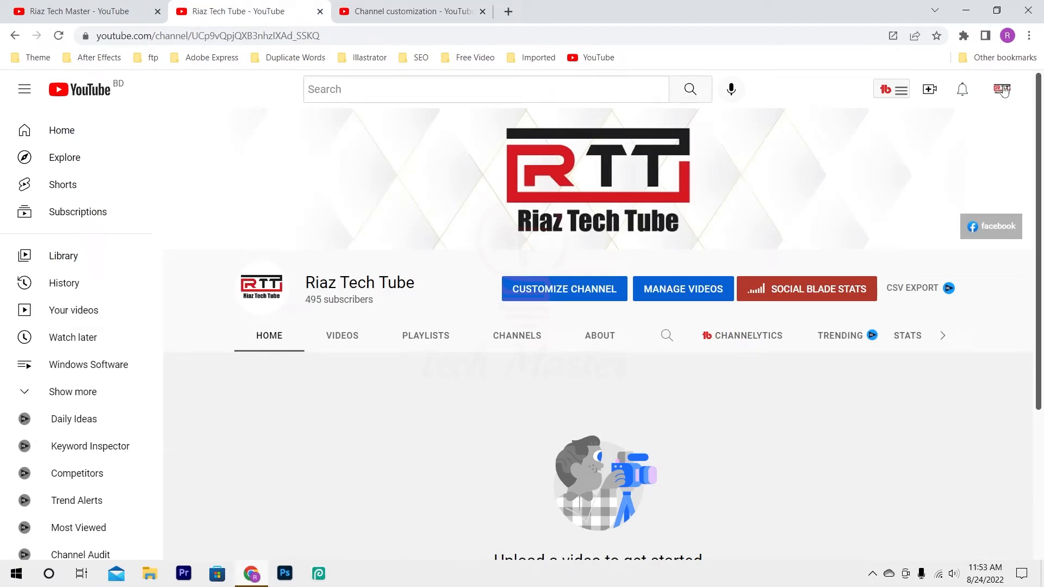
pyautogui.click(1004, 91)
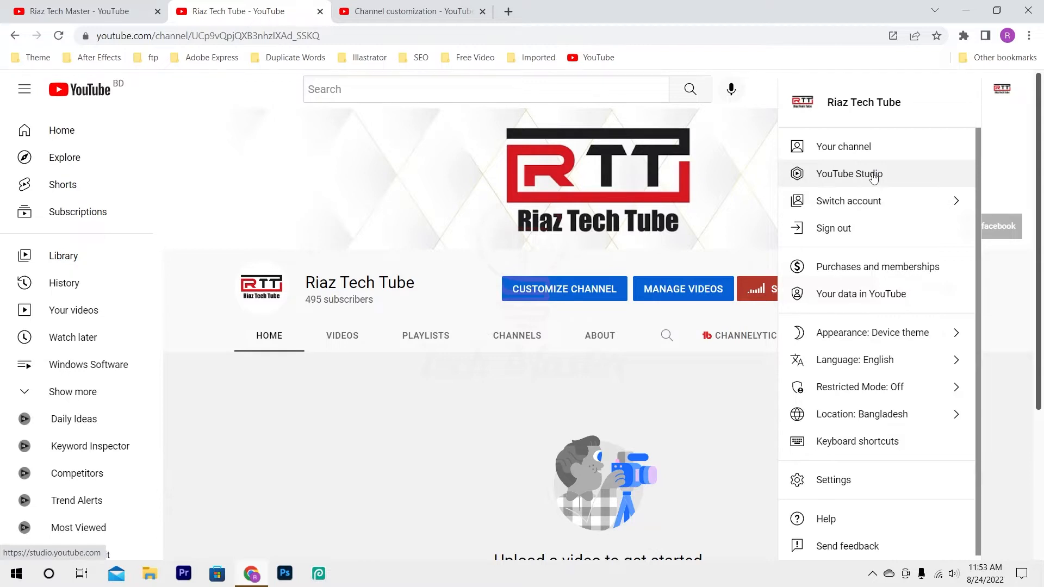
pyautogui.click(873, 176)
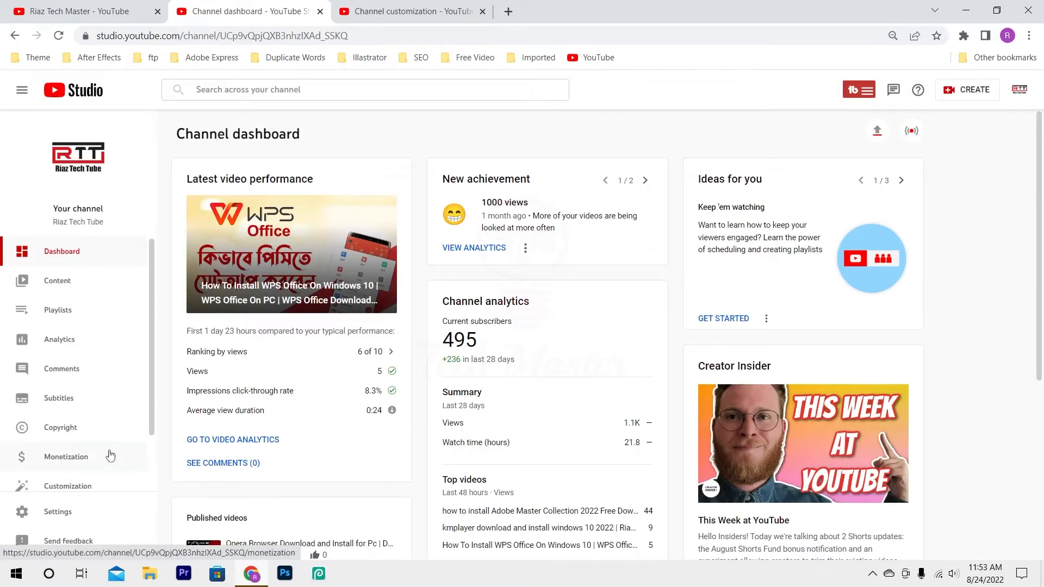
pyautogui.scroll(-2, 109, 457)
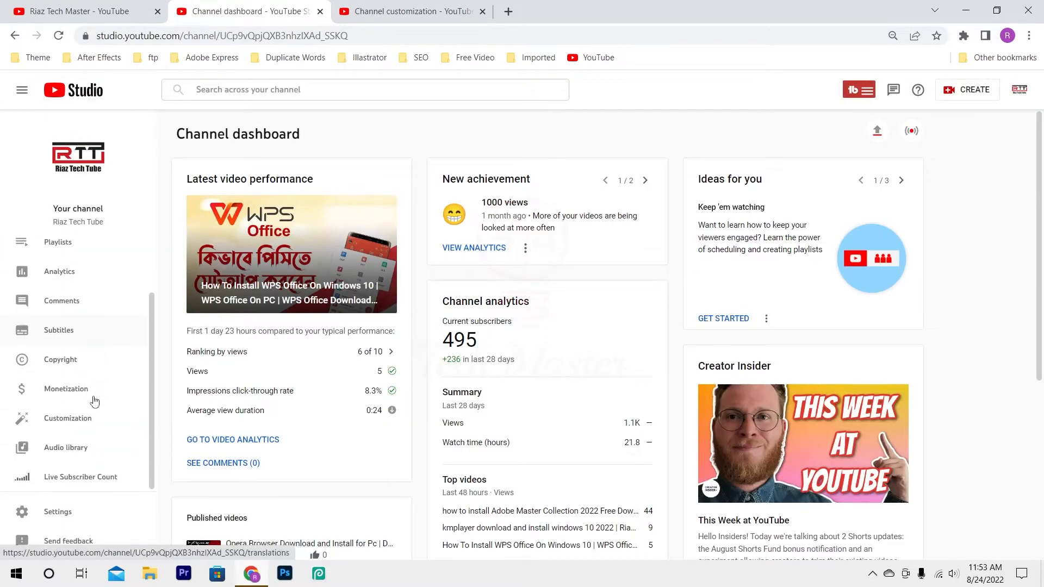
pyautogui.click(86, 423)
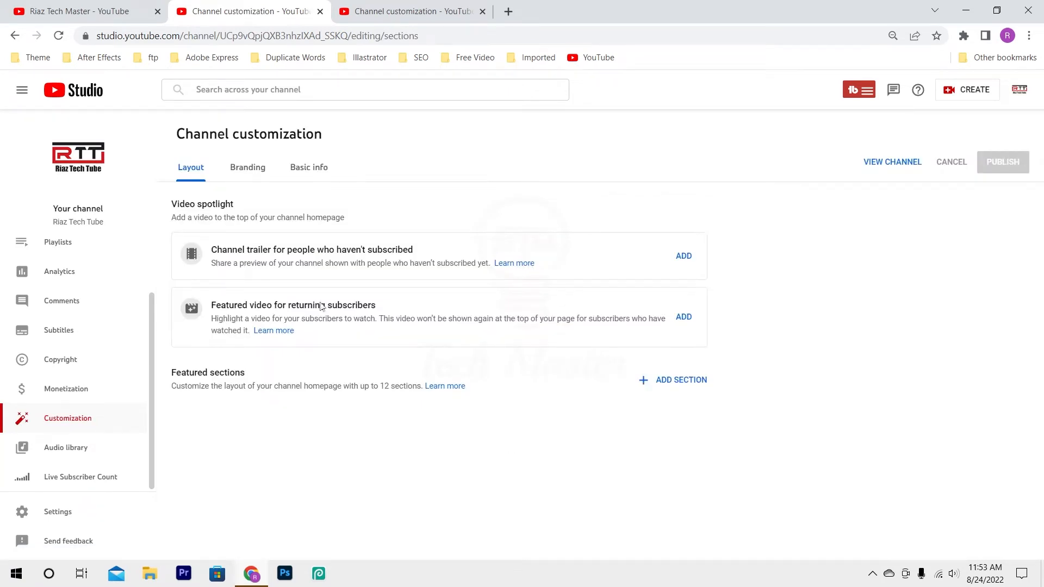
# Close the duplicate Channel customization page and highlight the Video spotlight heading in the remaining one
pyautogui.tripleClick(201, 139)
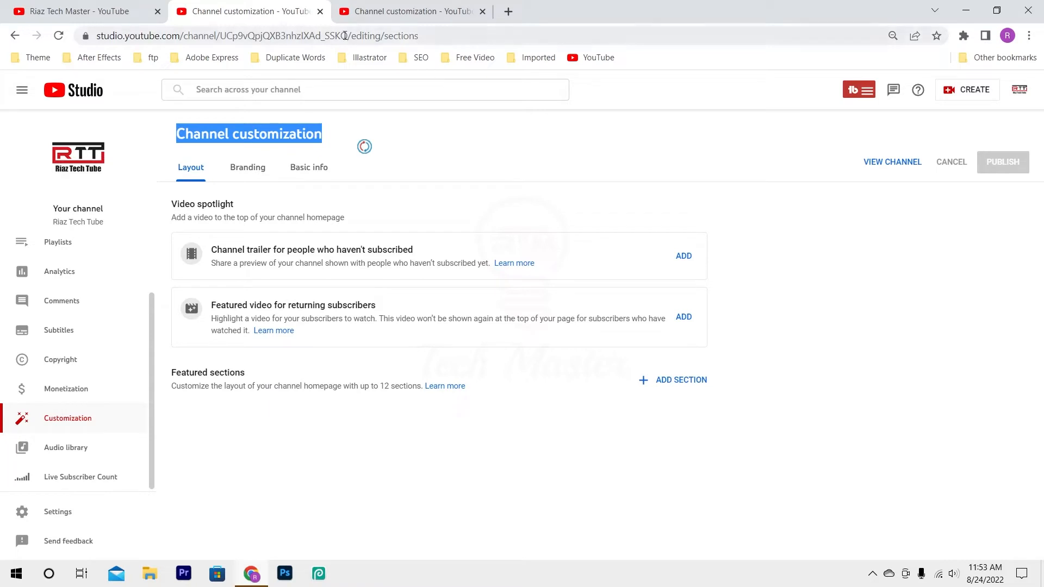
pyautogui.click(391, 17)
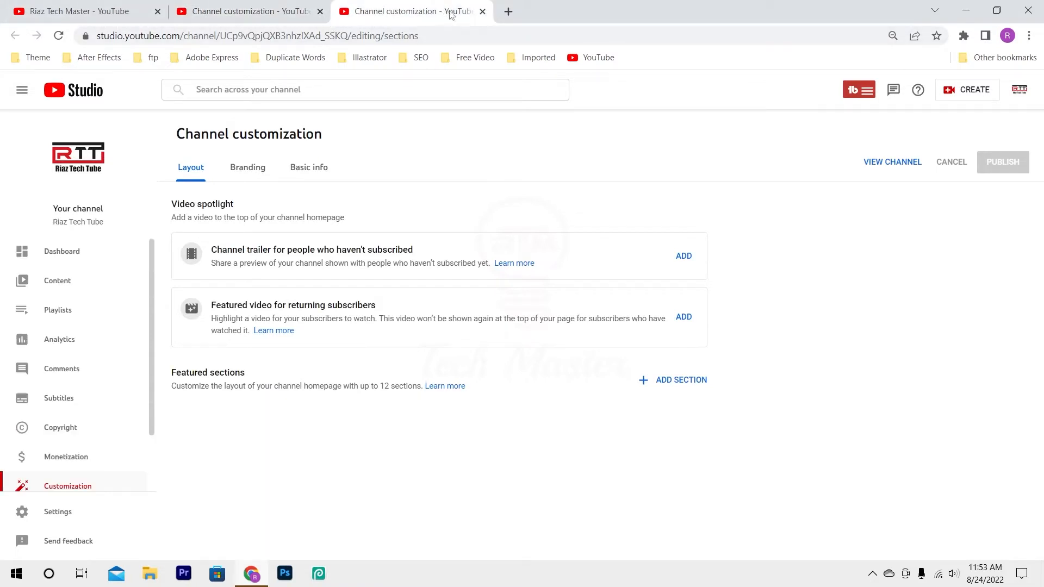
pyautogui.click(483, 11)
pyautogui.click(454, 534)
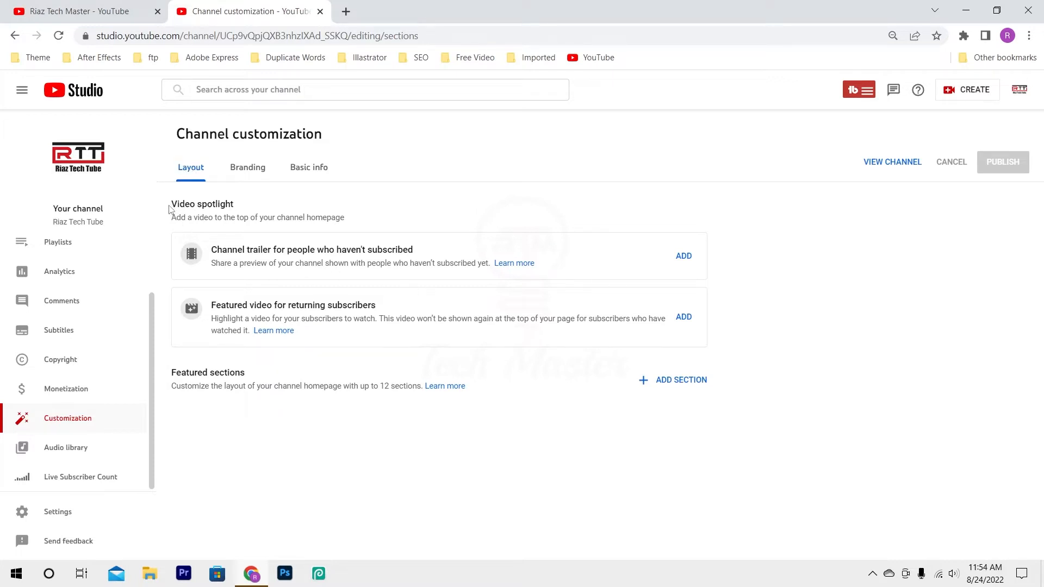
pyautogui.moveTo(174, 204); pyautogui.dragTo(252, 206)
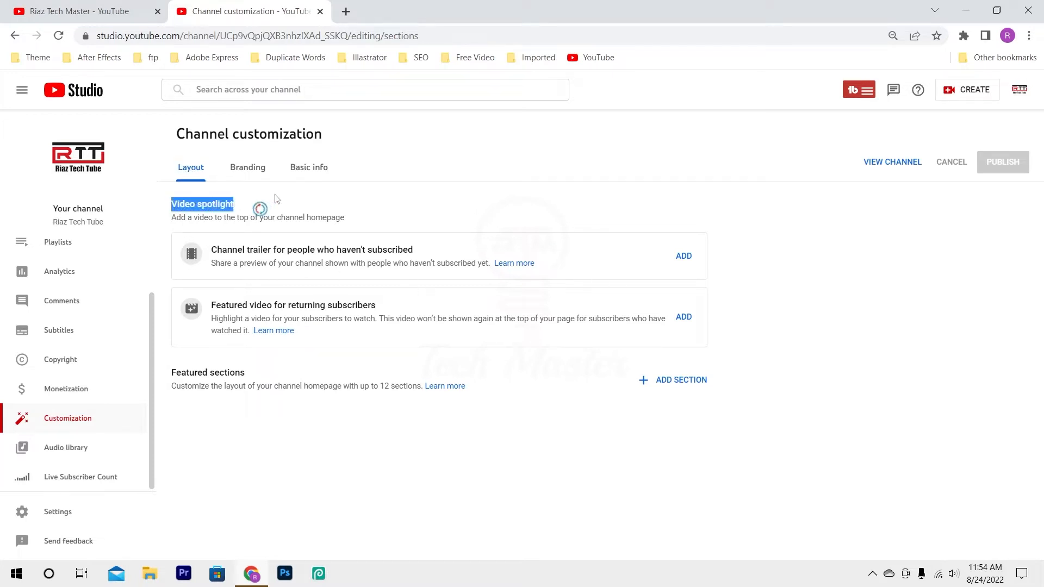
pyautogui.click(358, 198)
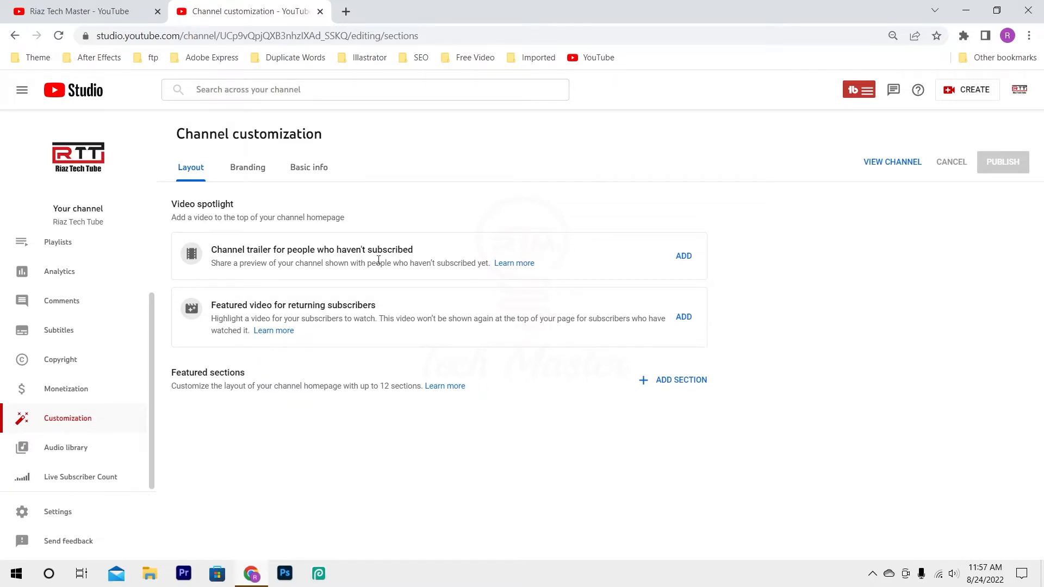
# Set the filmora 11 download and install video as the channel trailer for people who haven't subscribed
pyautogui.click(684, 257)
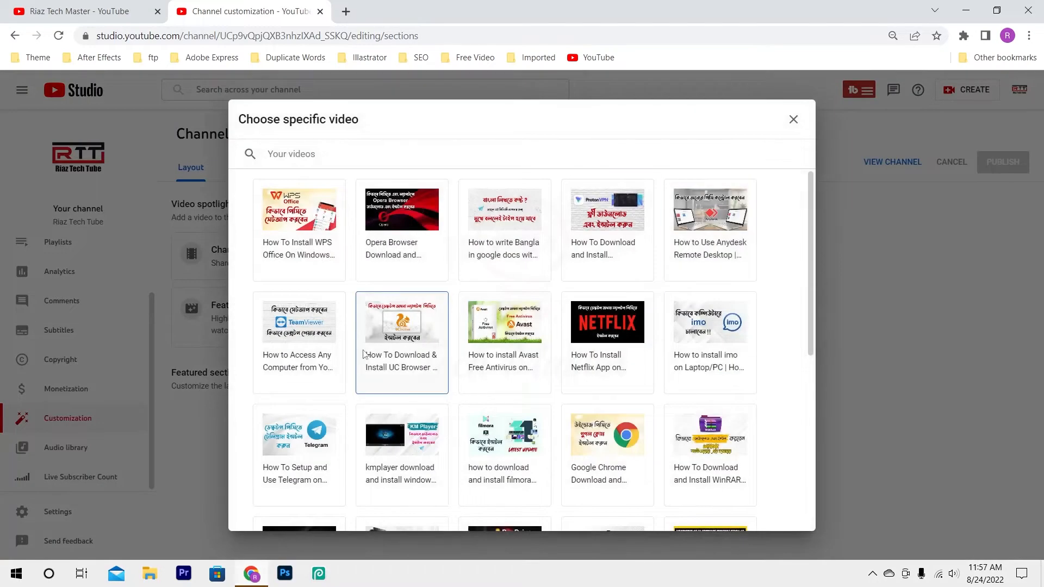
pyautogui.scroll(-6, 364, 354)
pyautogui.scroll(4, 425, 340)
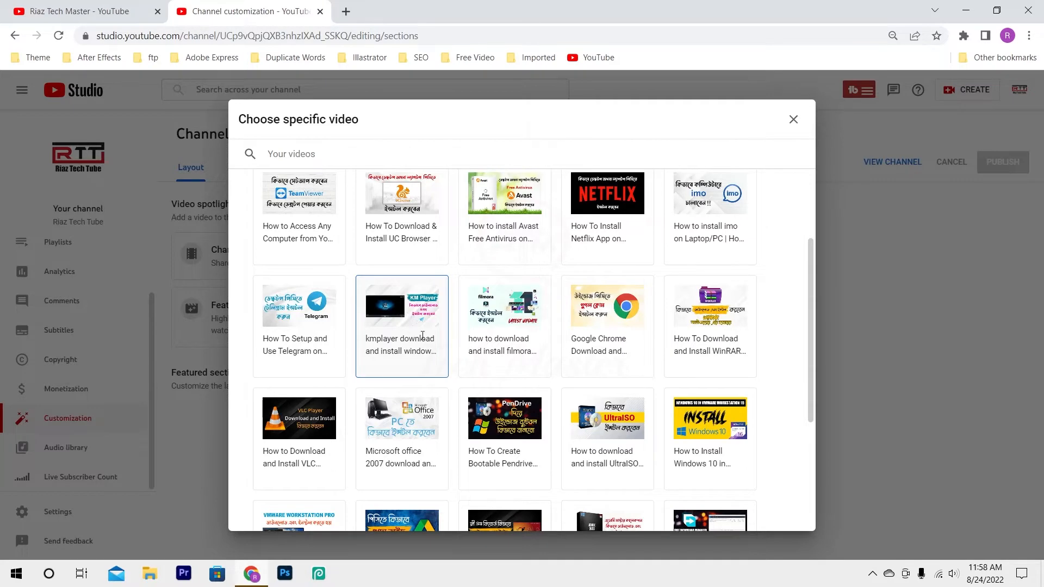
pyautogui.click(523, 318)
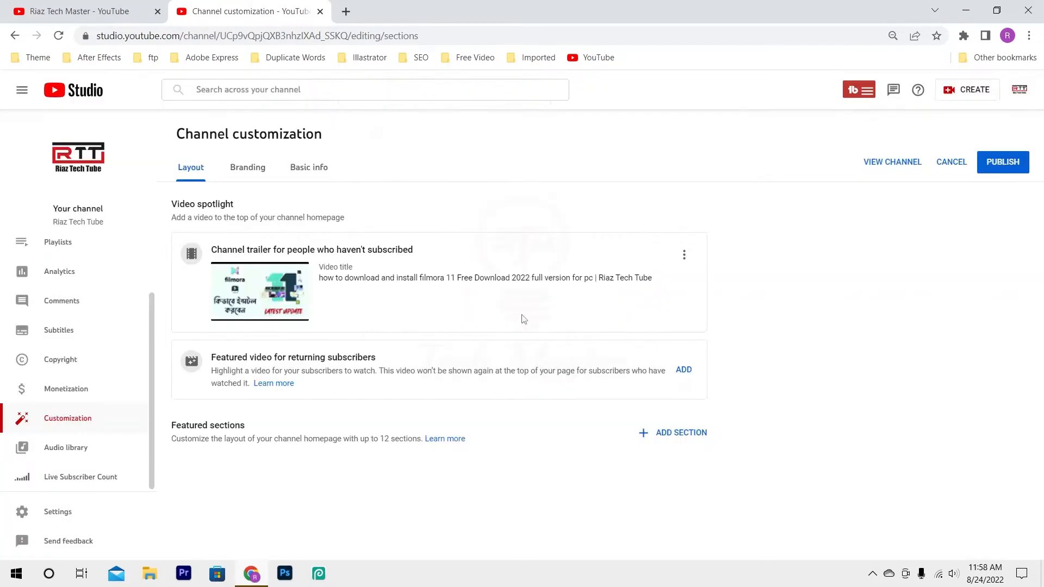
# Set the Google Chrome download and install video as the featured video for returning subscribers and publish the layout changes
pyautogui.click(684, 371)
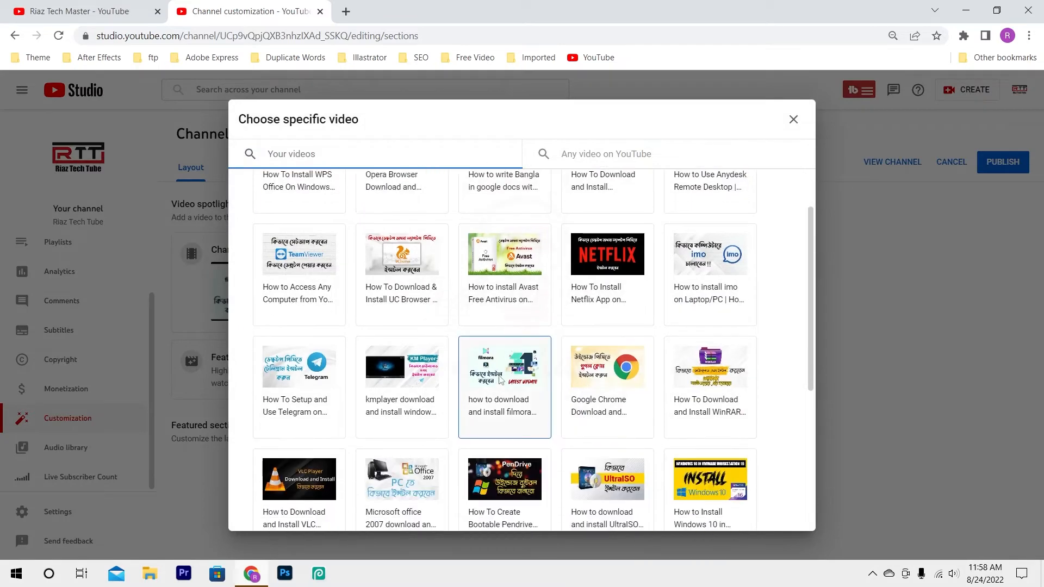
pyautogui.click(611, 381)
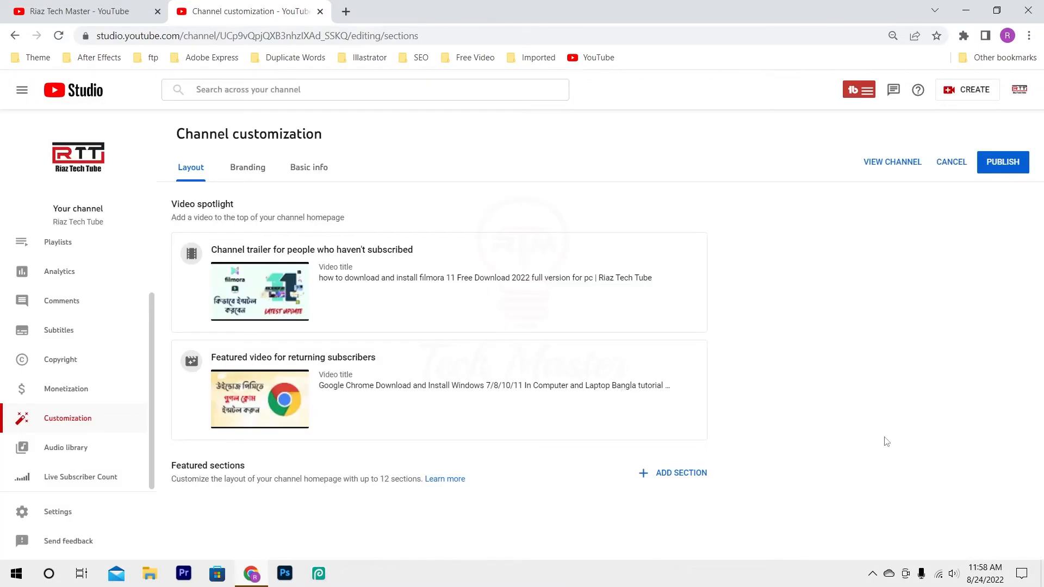
pyautogui.click(1009, 163)
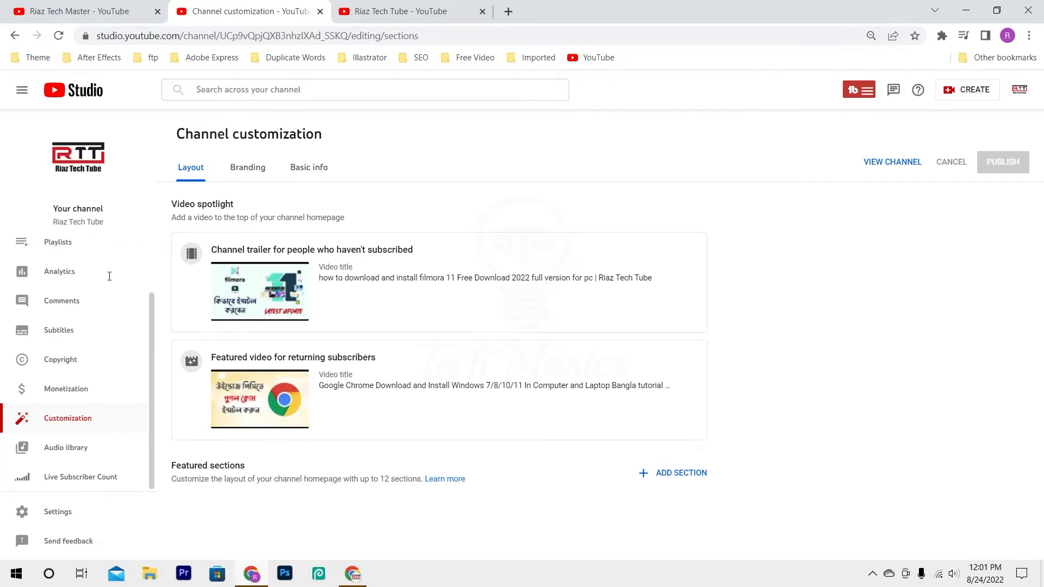
# Switch to the browser window signed in with another account and subscribe to Riaz Tech Tube there
pyautogui.click(354, 579)
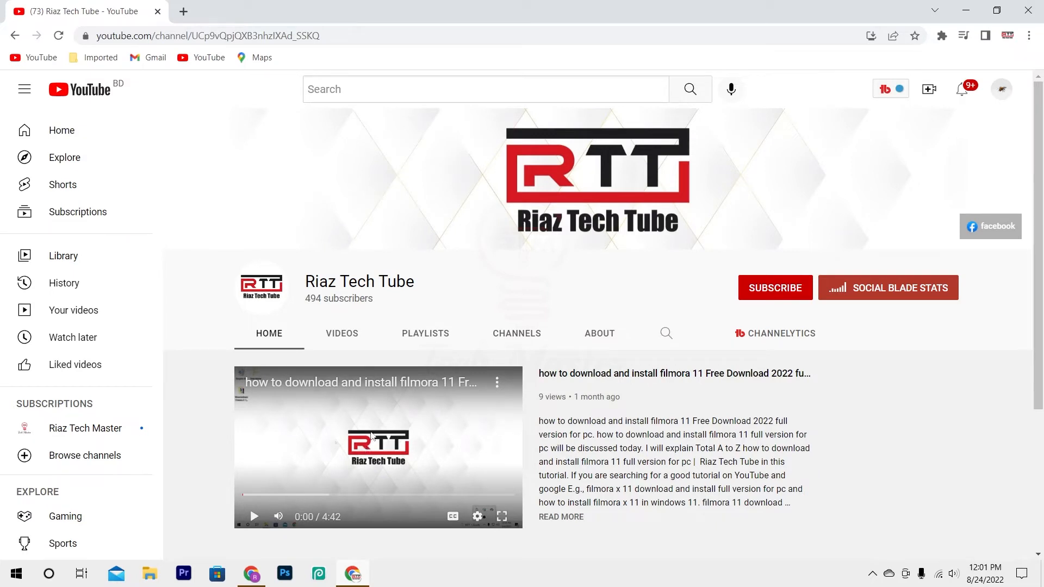
pyautogui.click(768, 295)
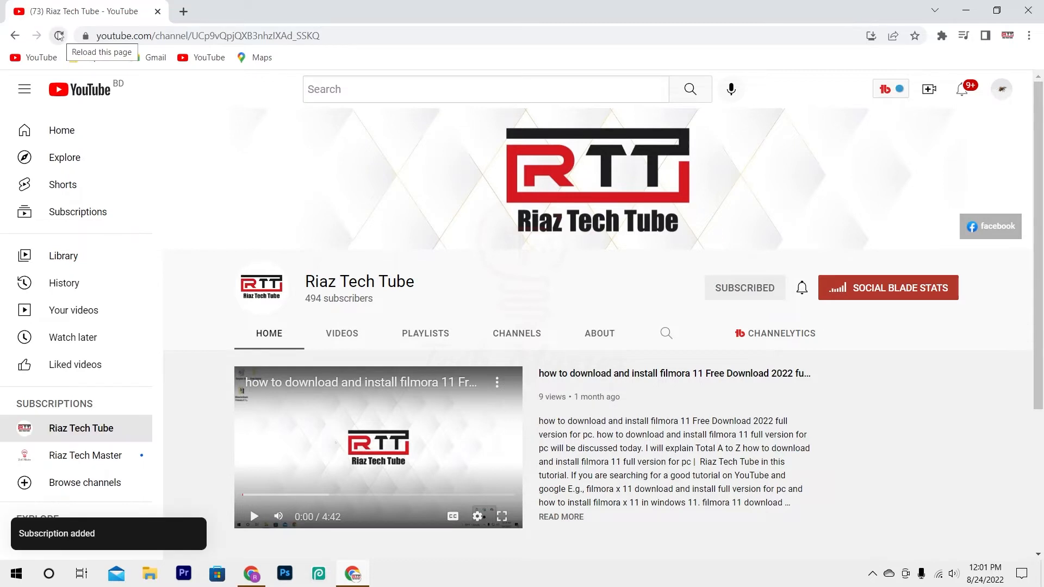
# Refresh the channel page as a subscriber, return to Channel customization and publish a new Uploads section on the homepage
pyautogui.click(59, 36)
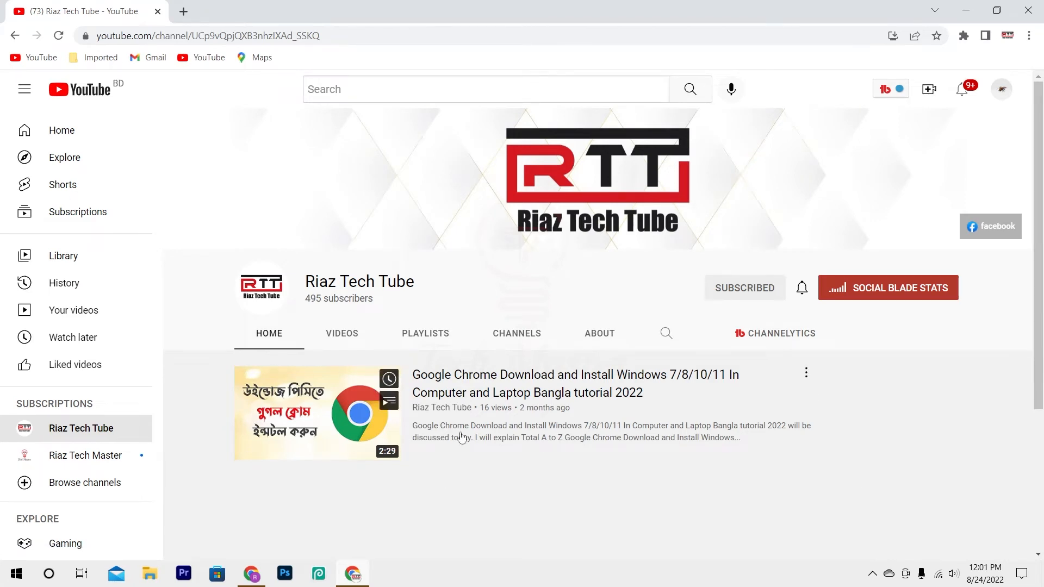
pyautogui.click(251, 573)
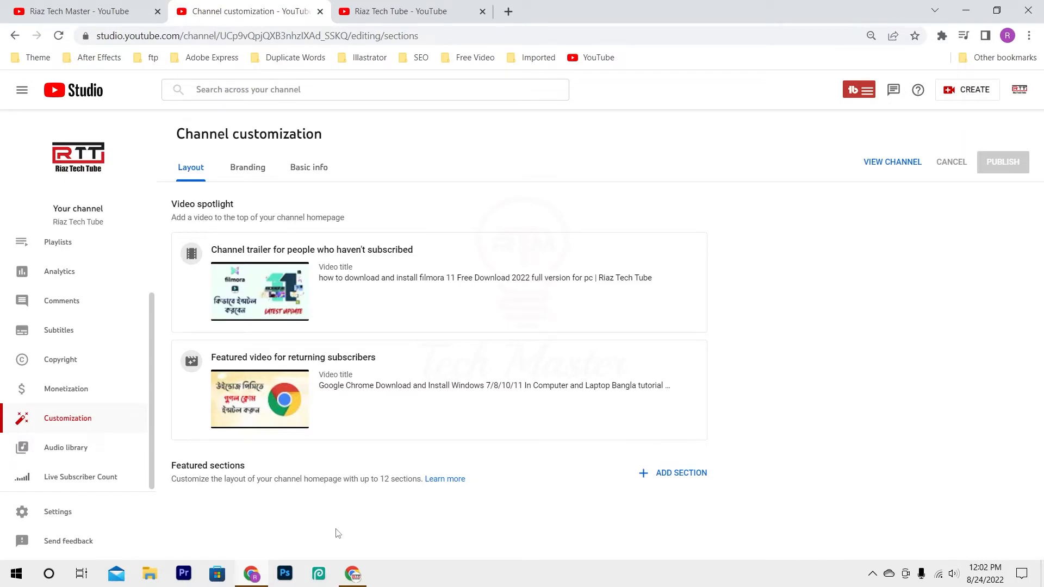
pyautogui.click(673, 477)
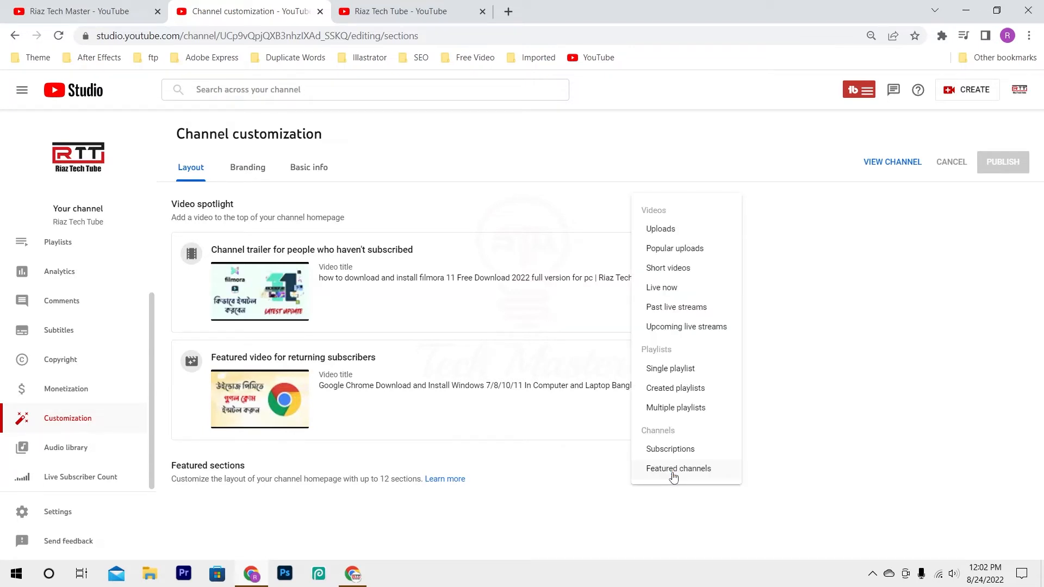
pyautogui.click(687, 234)
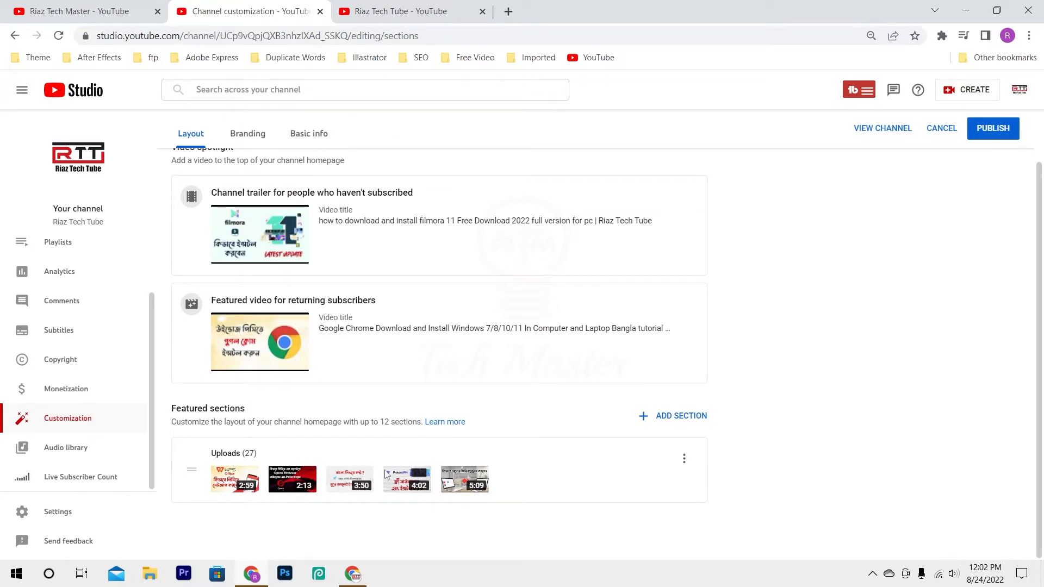
pyautogui.click(993, 129)
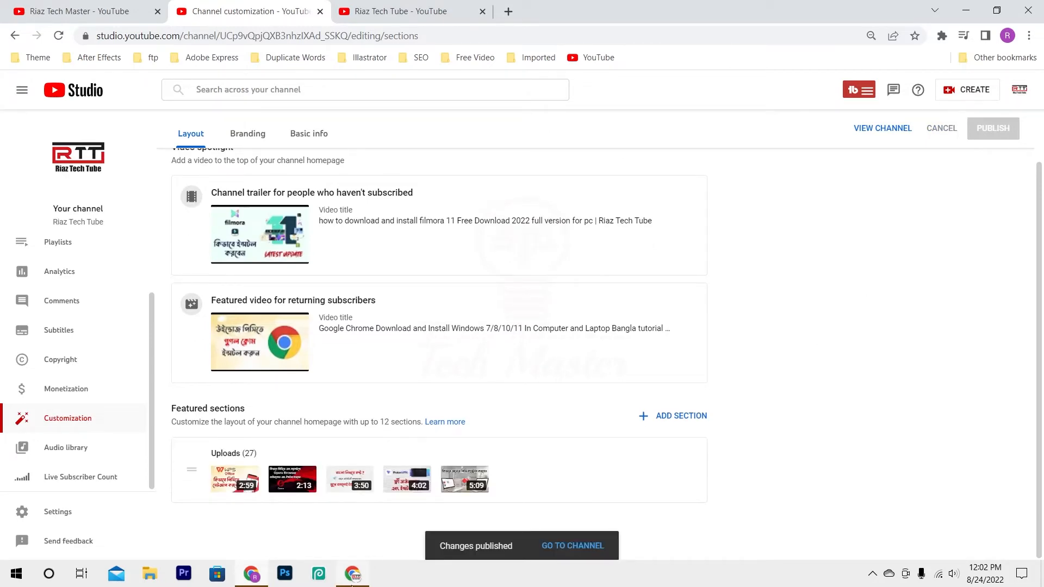
# Refresh the channel homepage in the subscriber account's window and browse its Uploads row
pyautogui.click(354, 573)
pyautogui.click(59, 36)
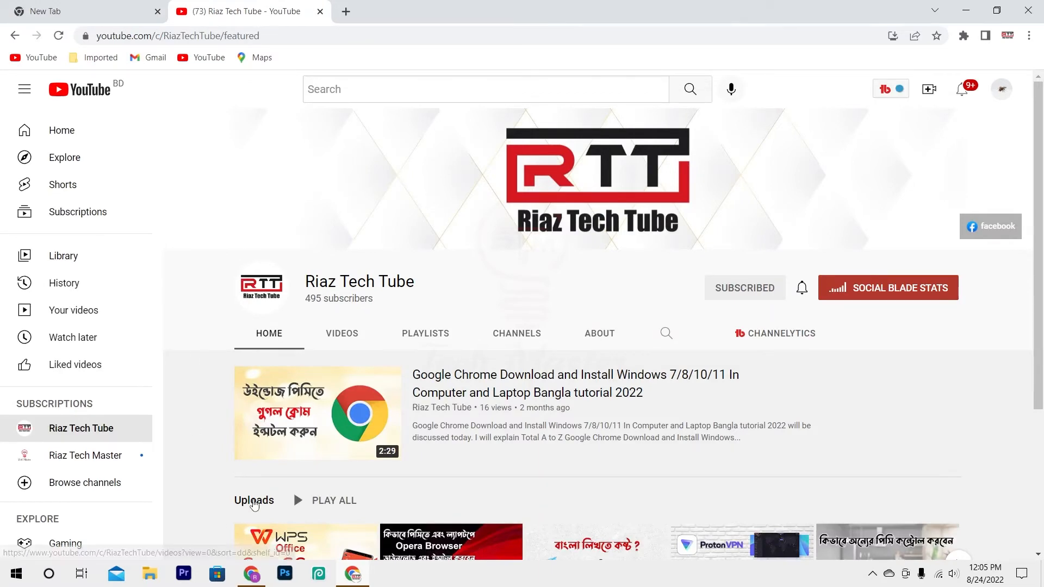
pyautogui.scroll(-3, 254, 504)
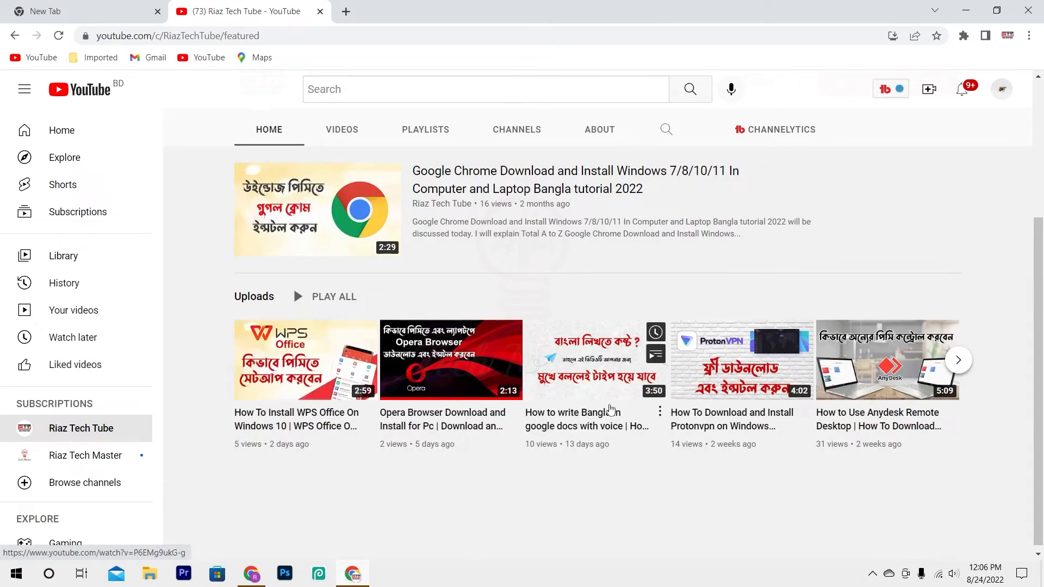
pyautogui.click(958, 360)
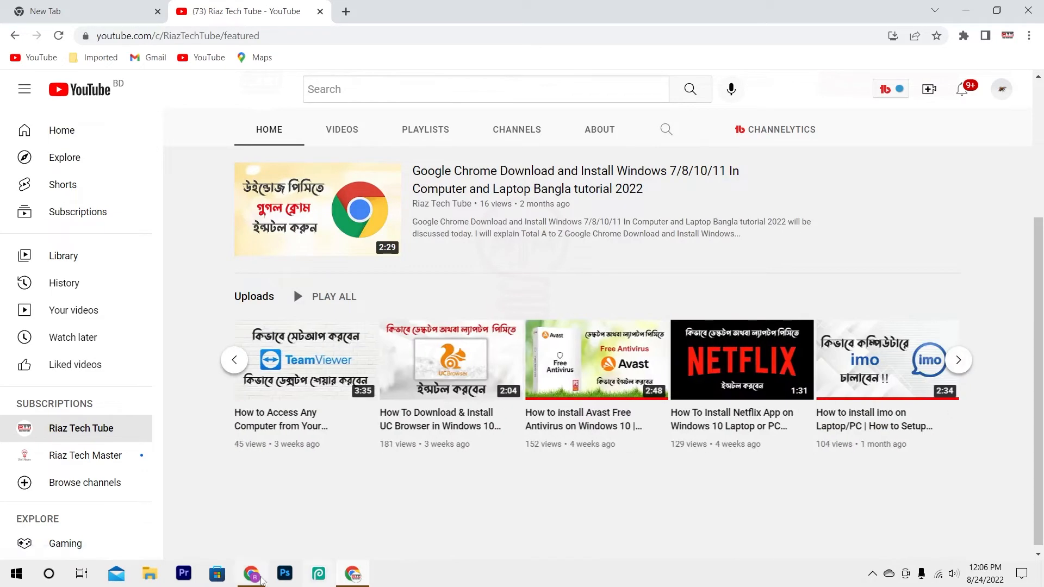
# Return to the Channel customization window and add a Popular uploads section to the featured sections
pyautogui.click(260, 578)
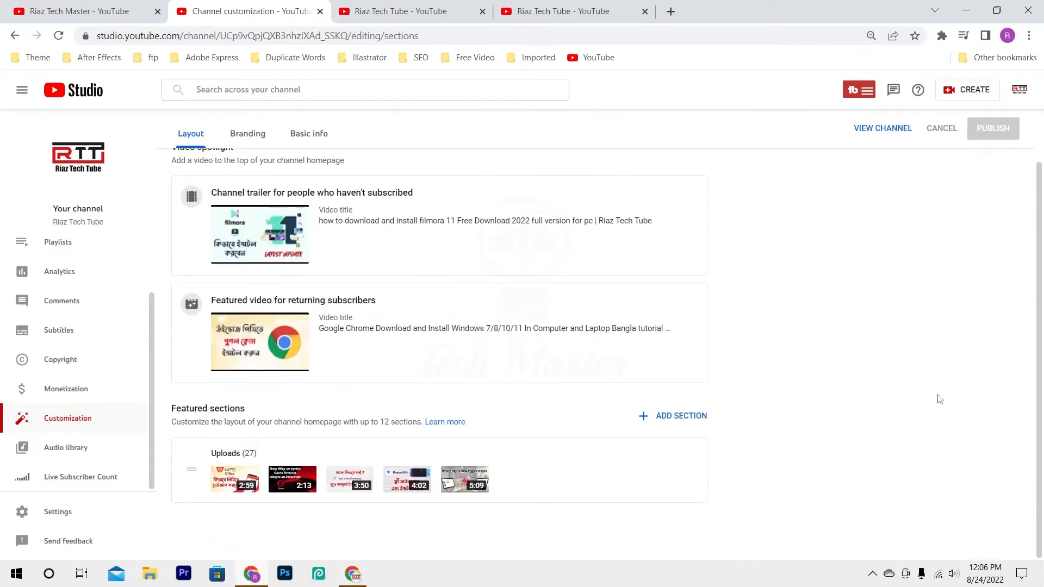
pyautogui.click(682, 421)
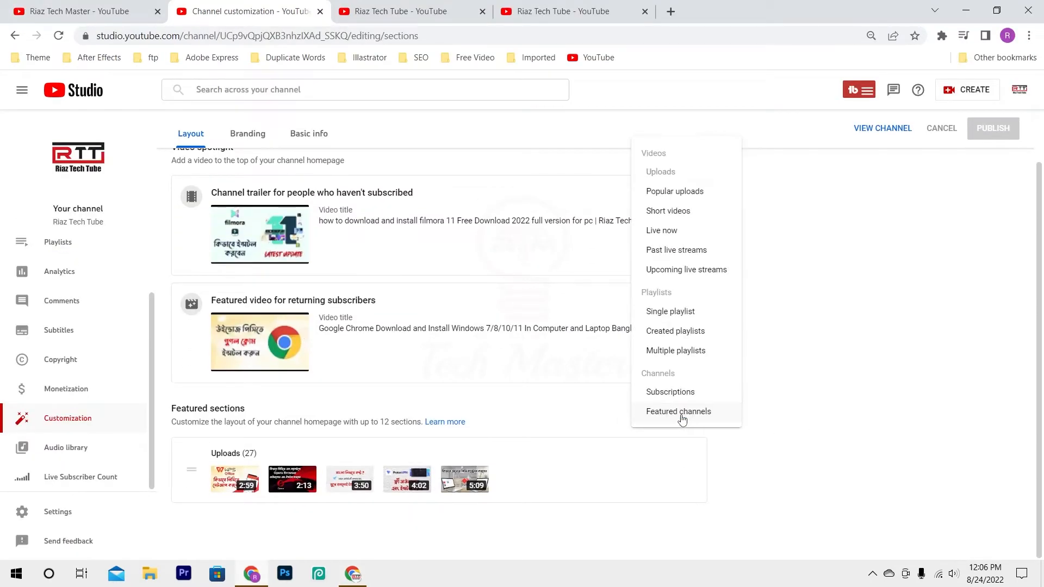
pyautogui.click(701, 195)
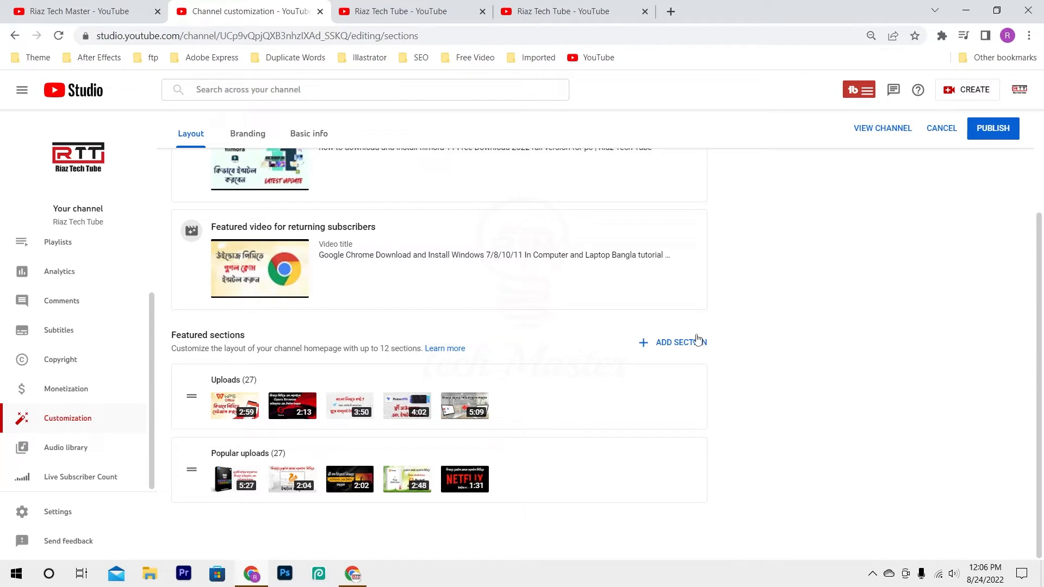
# Add a single playlist section featuring the Windows Software playlist and publish the layout changes
pyautogui.click(677, 343)
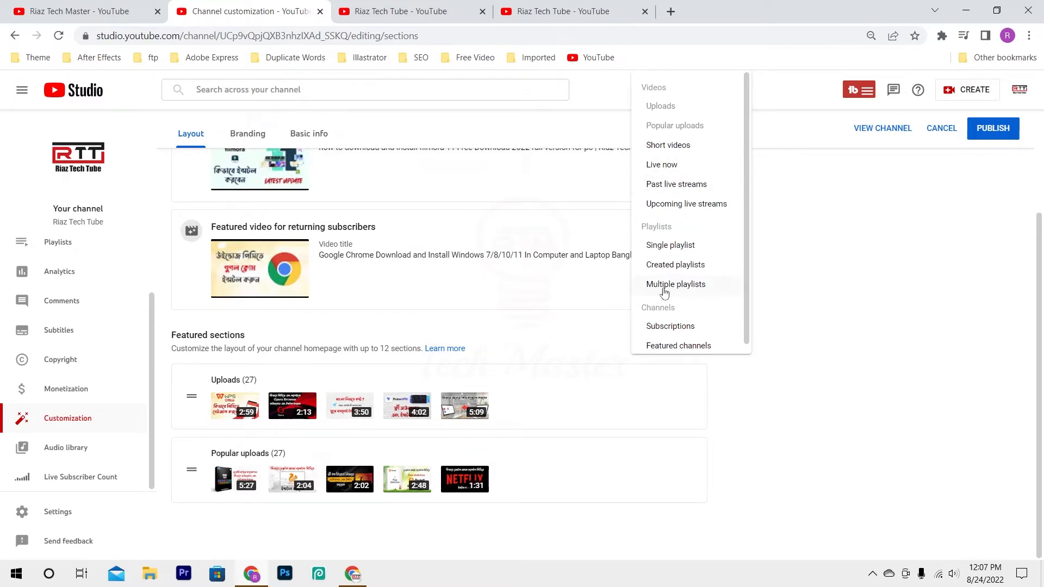
pyautogui.click(693, 248)
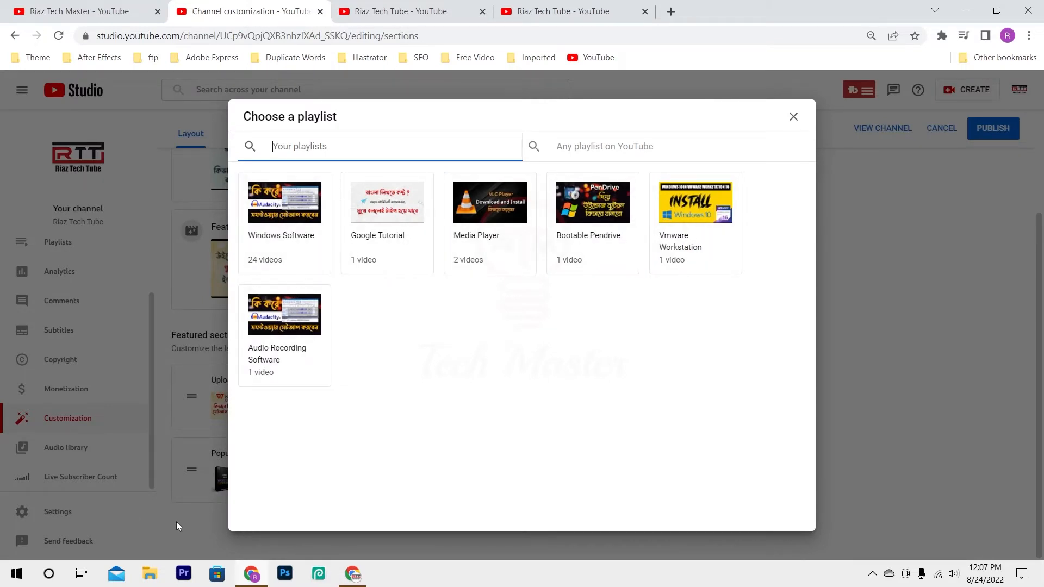
pyautogui.click(295, 210)
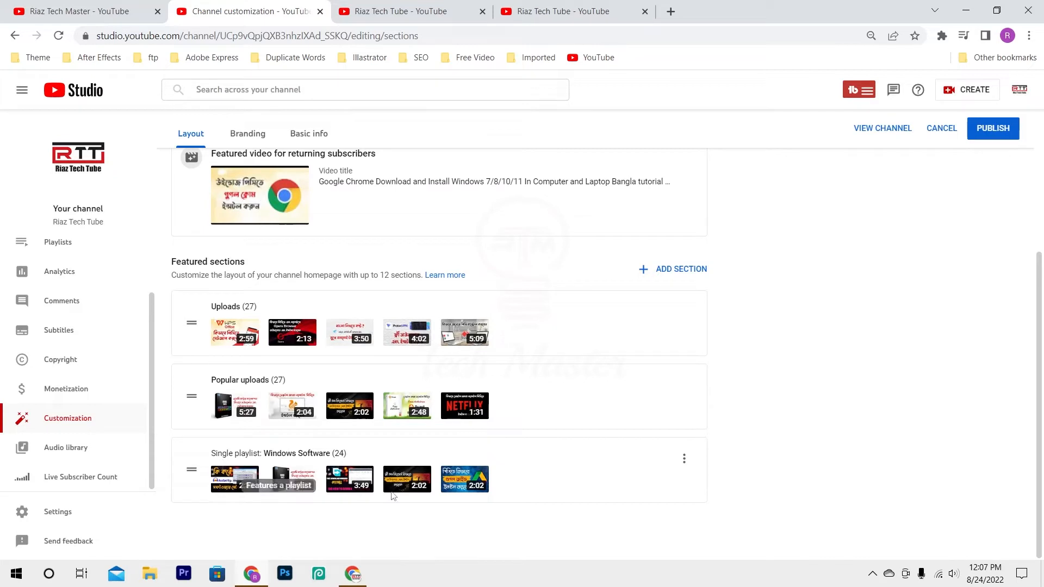
pyautogui.click(995, 135)
# Refresh the channel homepage in the subscriber account's window and review the Popular uploads and Windows Software rows
pyautogui.click(353, 572)
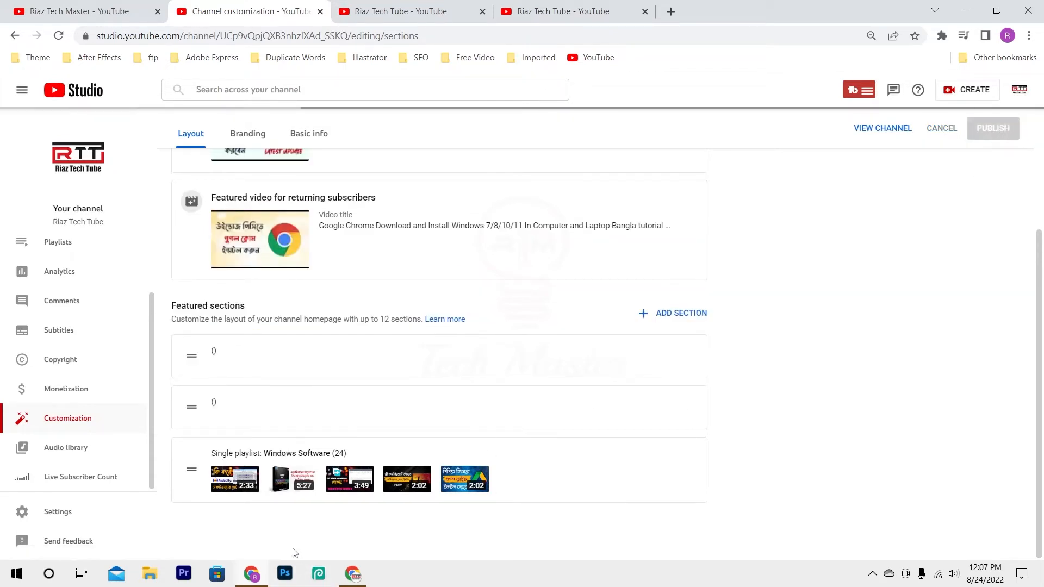
pyautogui.click(60, 37)
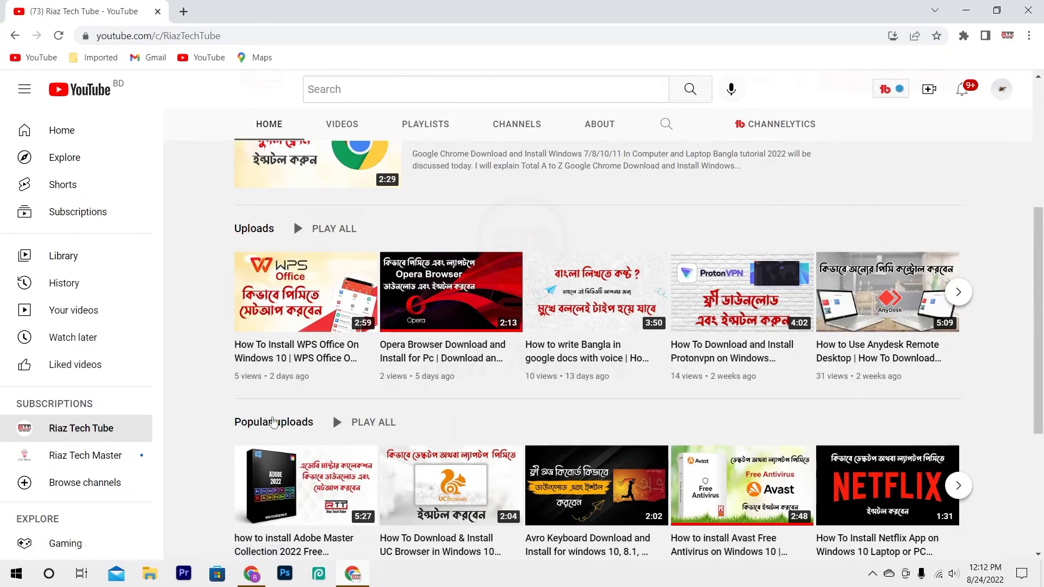
pyautogui.scroll(-3, 317, 428)
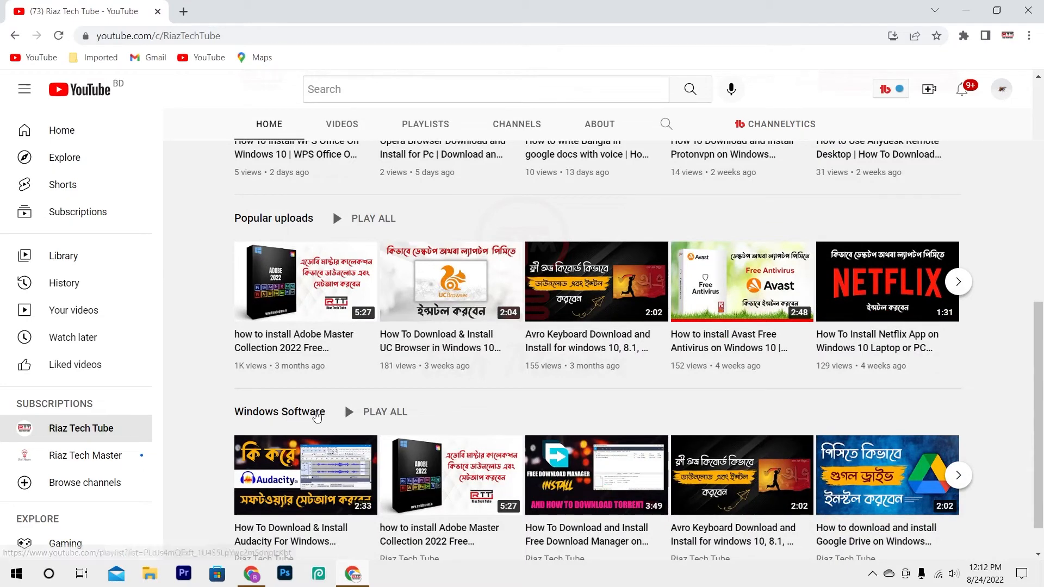
pyautogui.moveTo(262, 446)
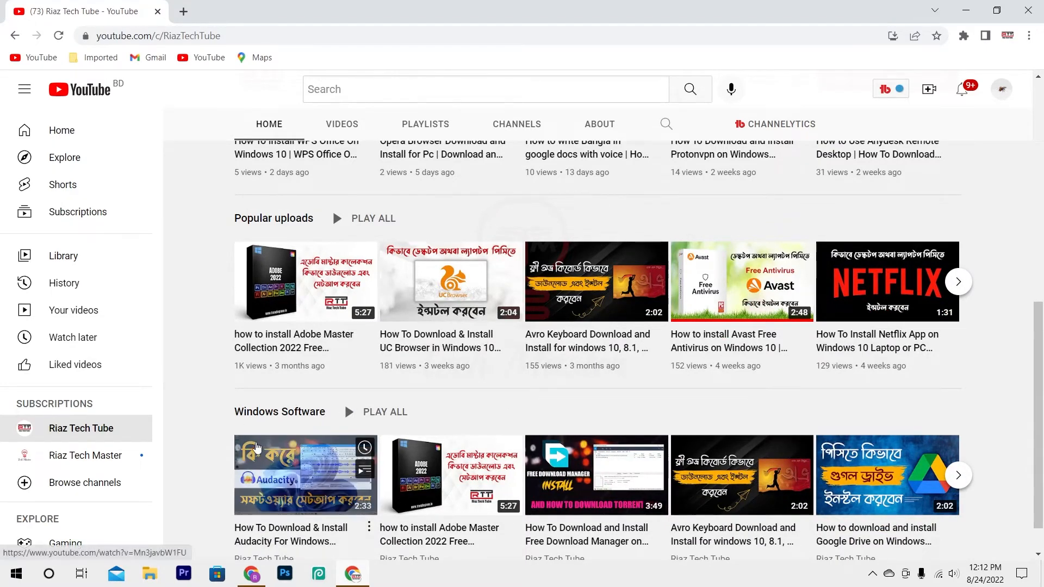
pyautogui.scroll(-1, 262, 446)
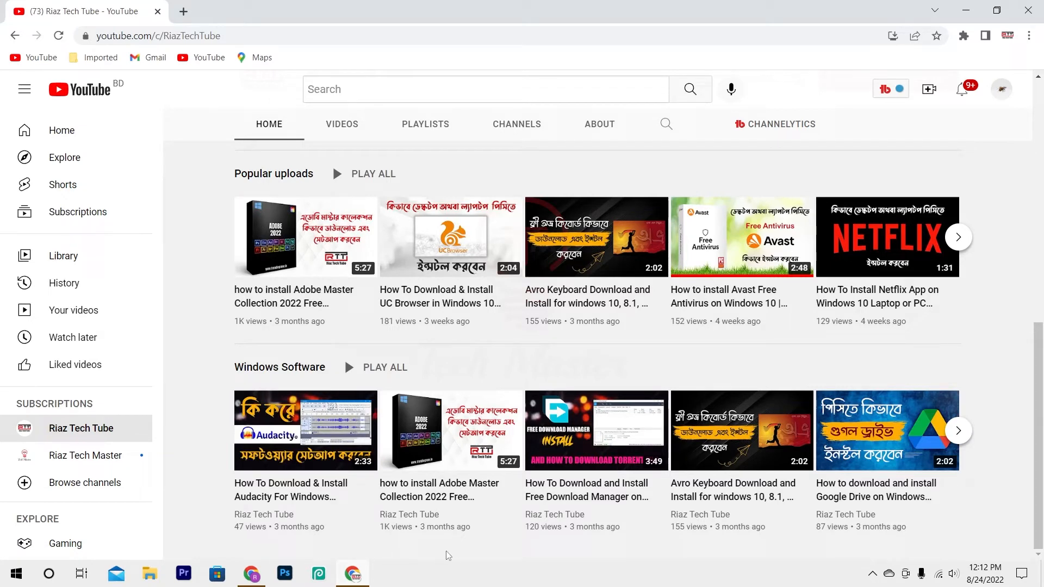
# Back in Channel customization, start a featured channels section and search for and include the Riaz Tech Master channel
pyautogui.click(264, 575)
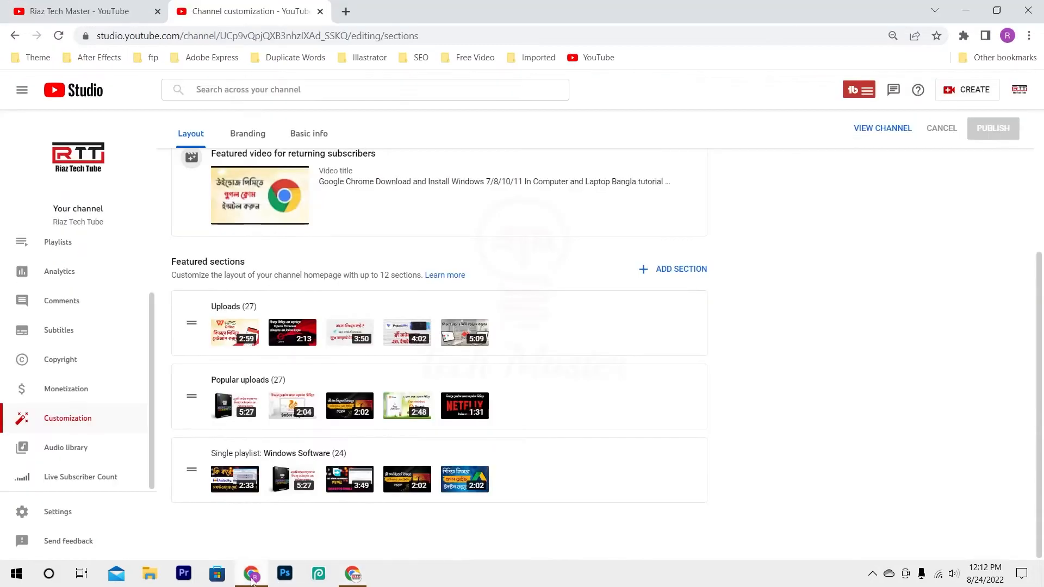
pyautogui.click(646, 271)
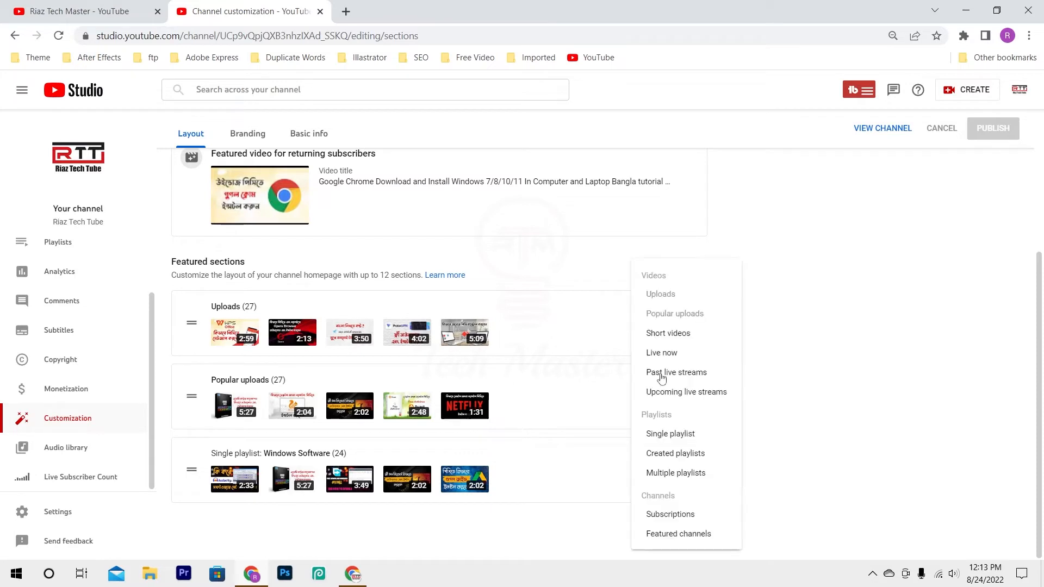
pyautogui.click(684, 538)
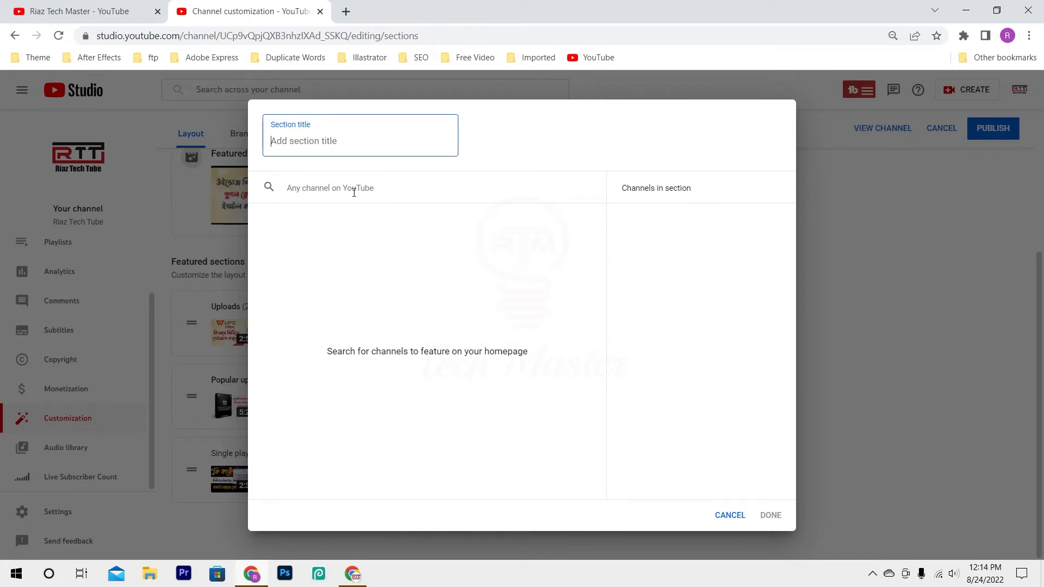
pyautogui.click(329, 189)
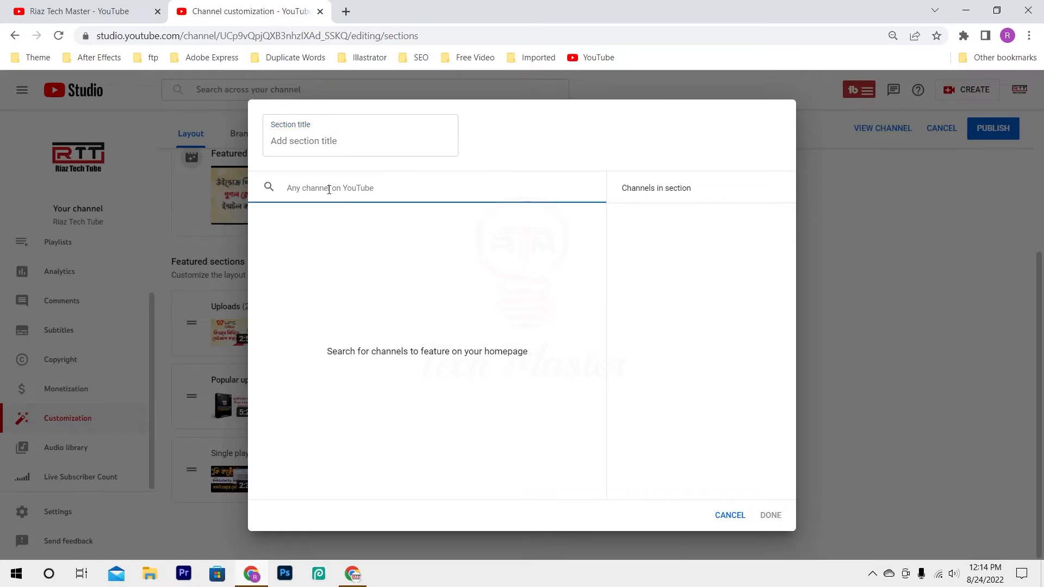
pyautogui.write('riaz tech master')
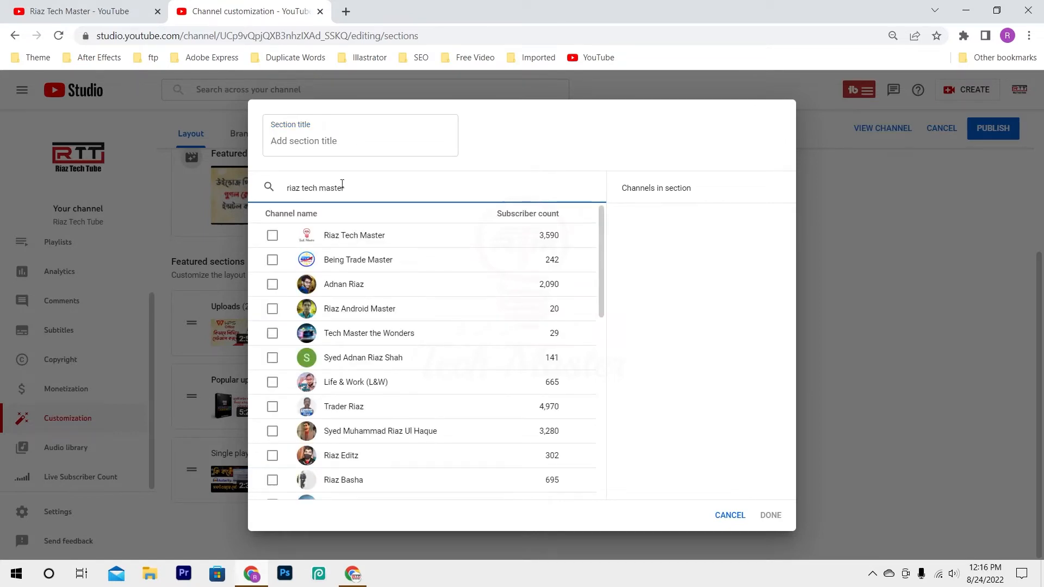
pyautogui.click(272, 235)
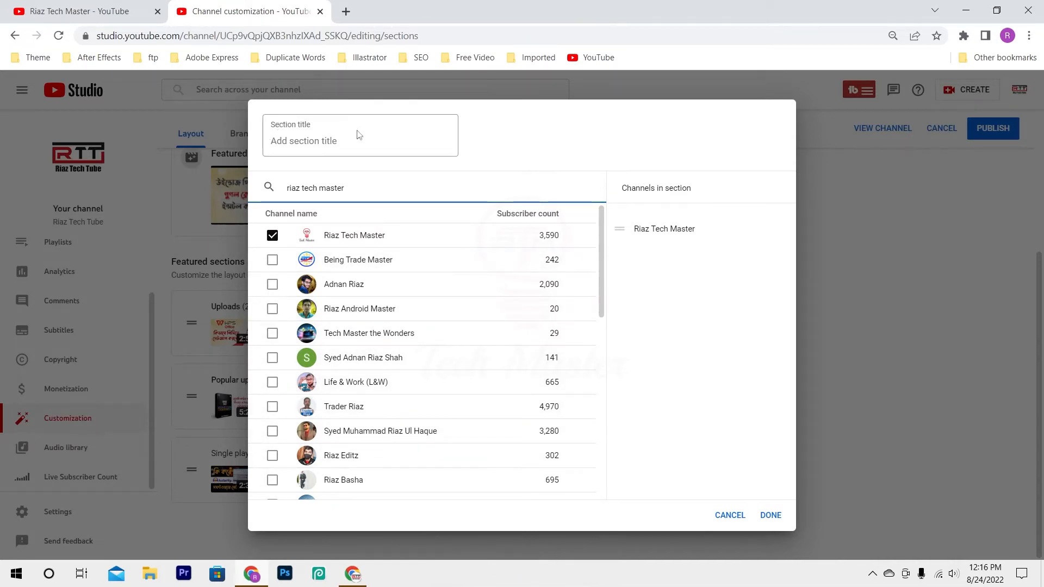
# Title the featured channels section "My Other Chanel", finish it and publish the layout changes
pyautogui.click(308, 142)
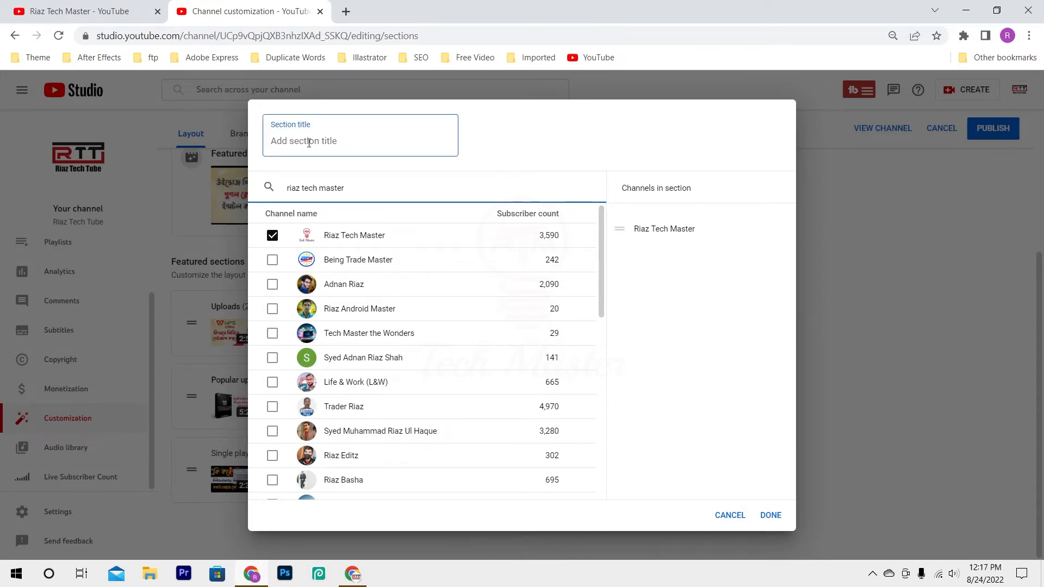
pyautogui.write('My Other Chanel')
pyautogui.click(772, 516)
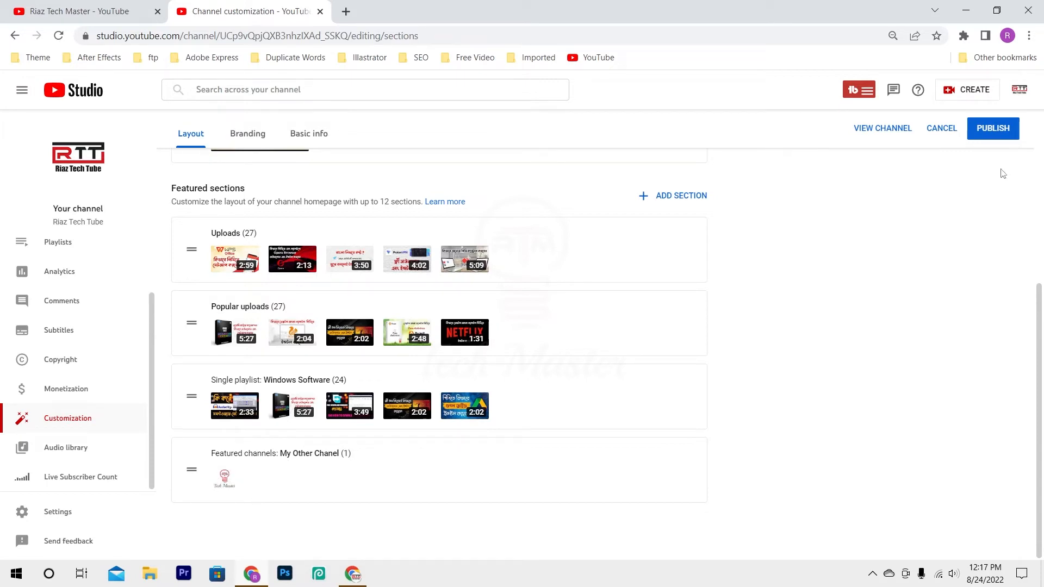
pyautogui.click(993, 128)
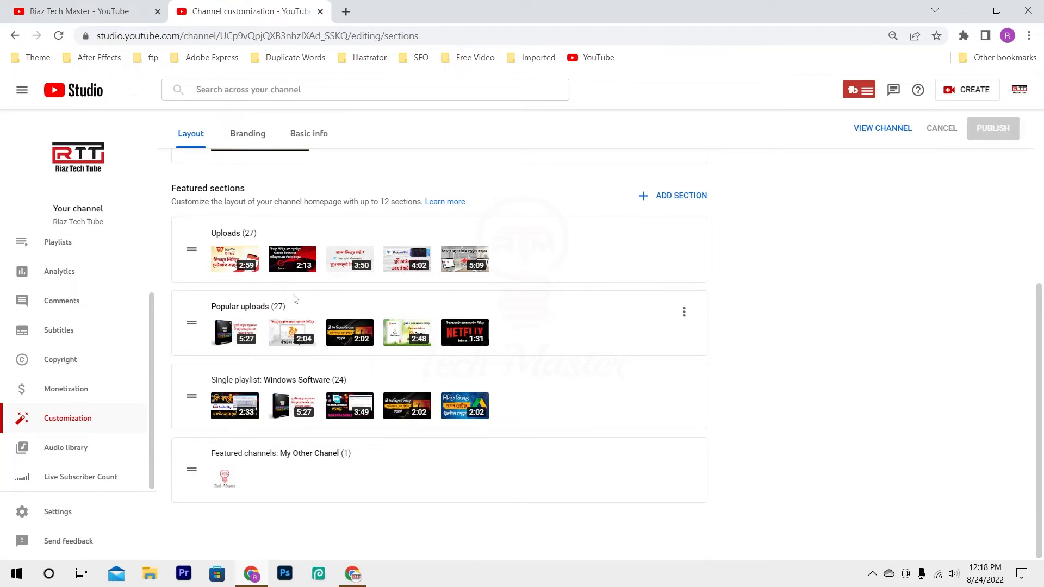
# Add a single playlist section with the Facebook Tutorial playlist found by searching all YouTube playlists for "riaz tech master", and publish it
pyautogui.click(673, 197)
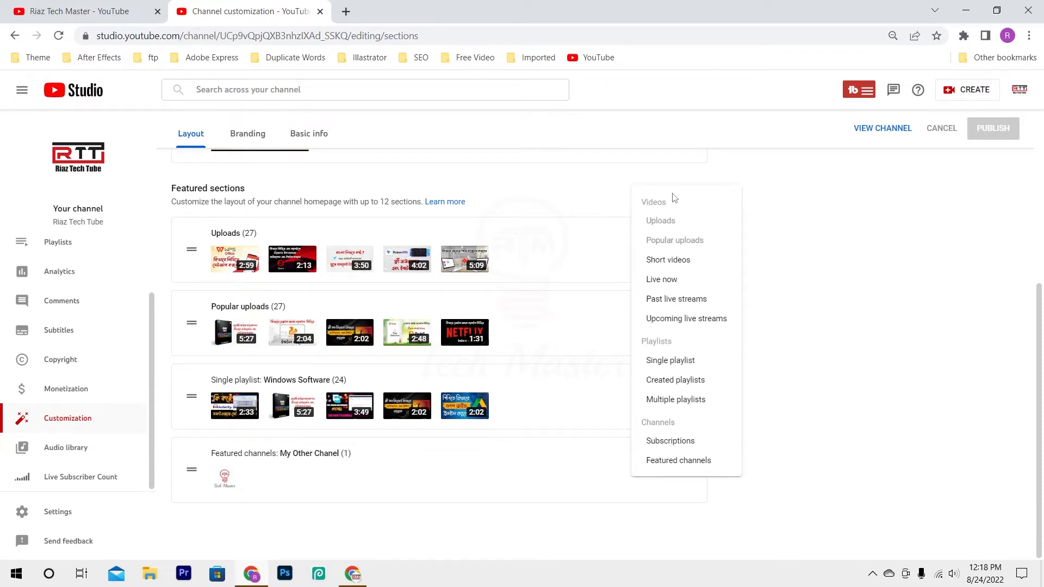
pyautogui.click(691, 361)
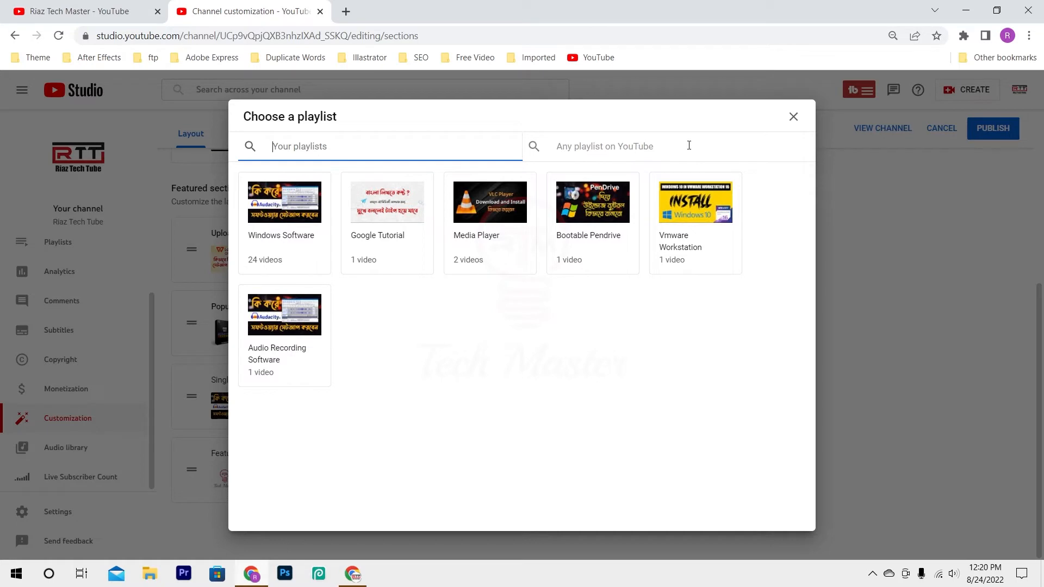
pyautogui.click(588, 148)
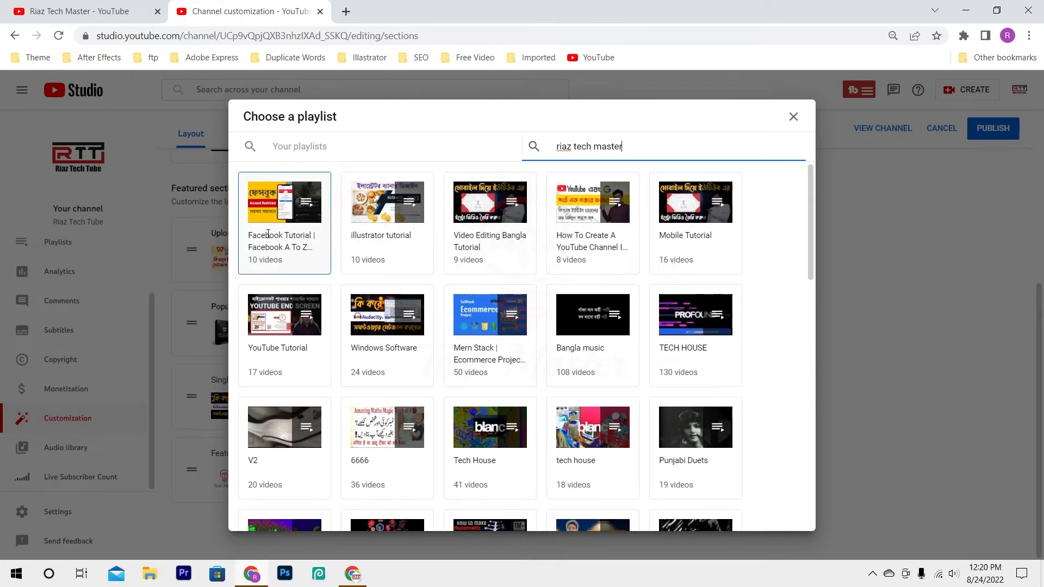
pyautogui.click(284, 240)
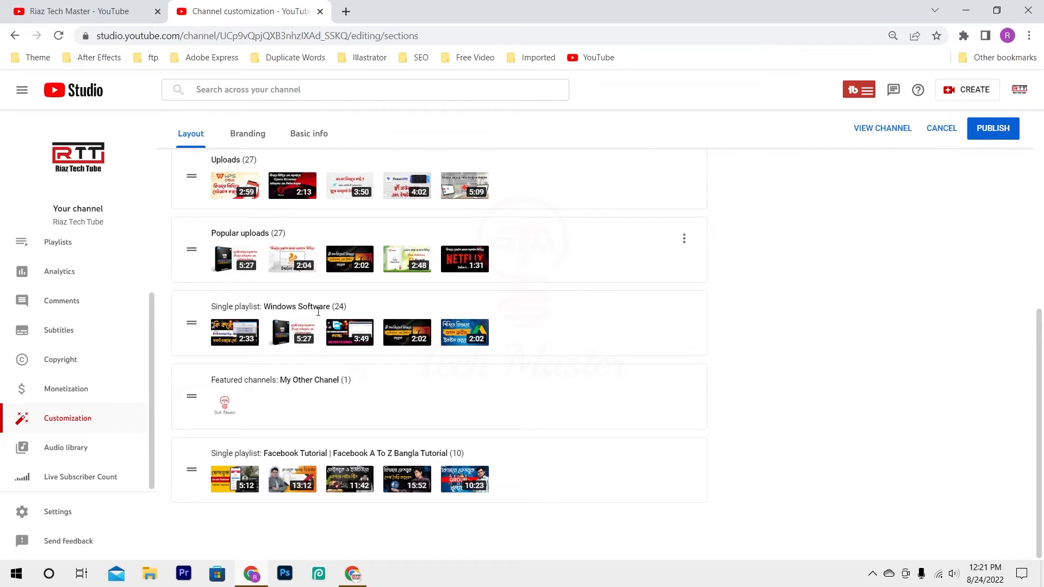
pyautogui.click(991, 129)
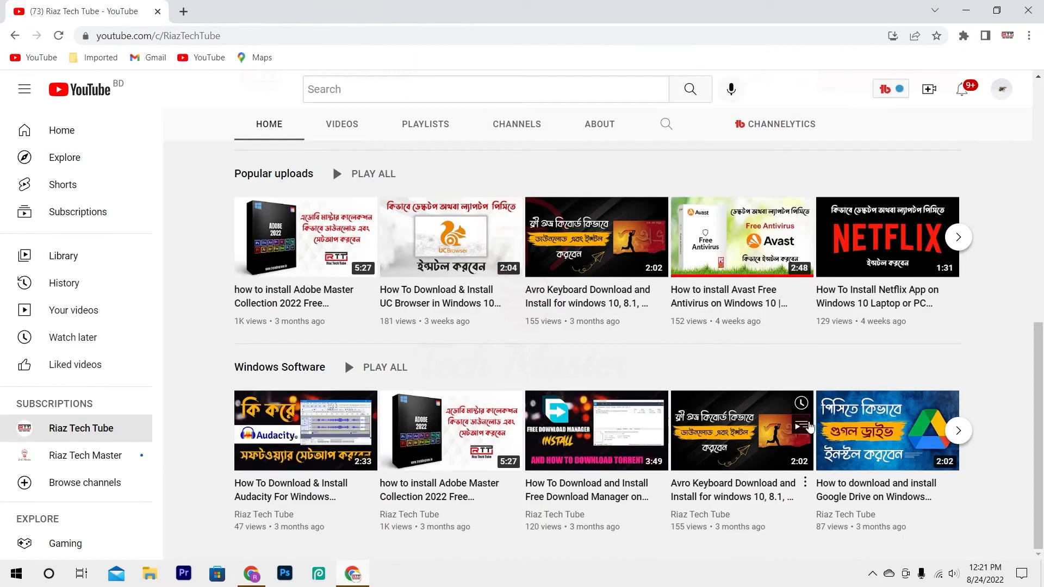
# Refresh the subscriber's view of the channel homepage and look through its featured sections
pyautogui.click(59, 35)
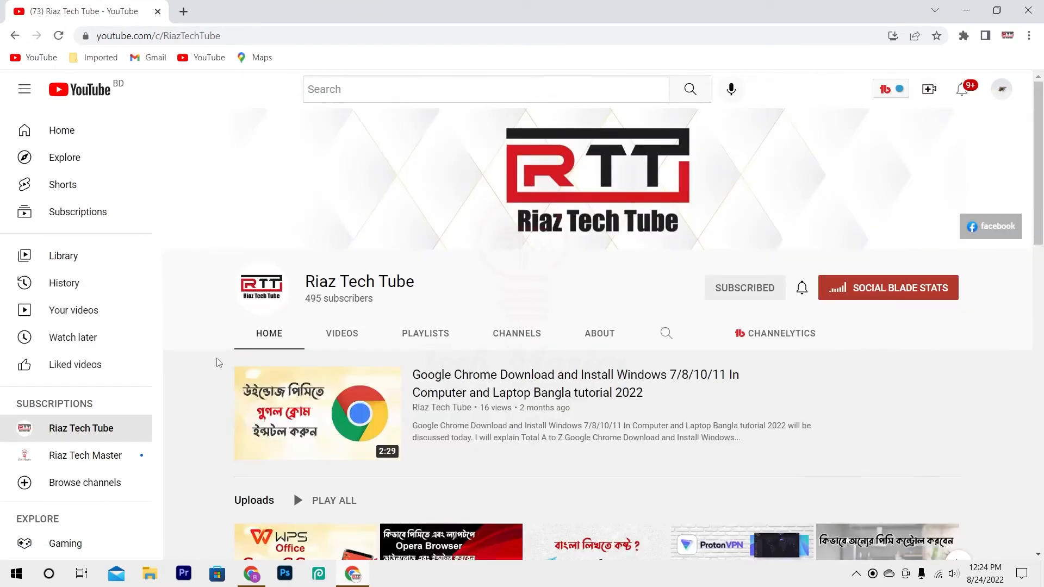
pyautogui.scroll(-14, 216, 358)
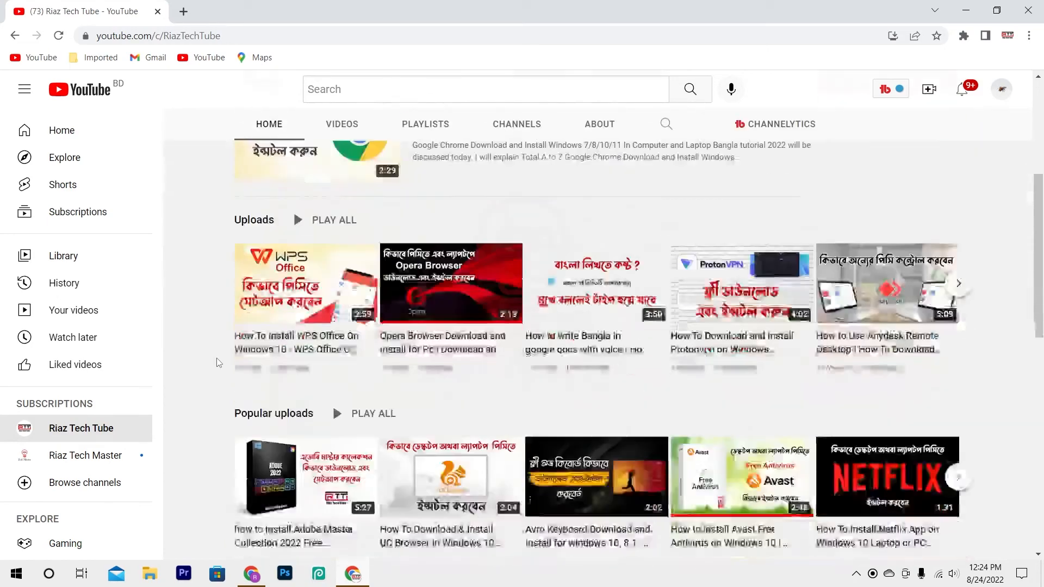
# Review the subscriber's channel homepage once more, from the spotlight video down to the Facebook Tutorial playlist section
pyautogui.scroll(-3, 217, 362)
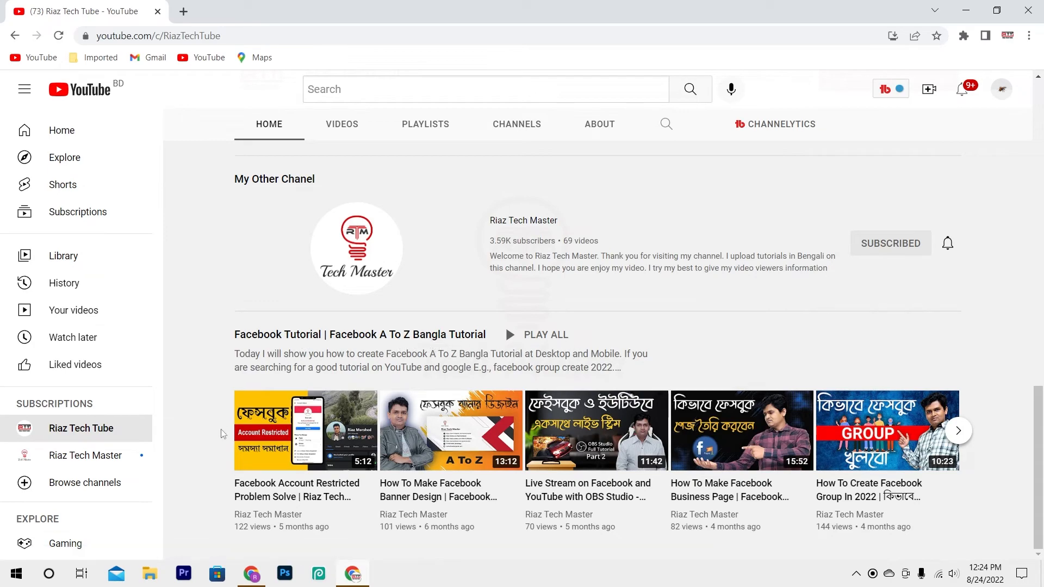
pyautogui.scroll(15, 352, 247)
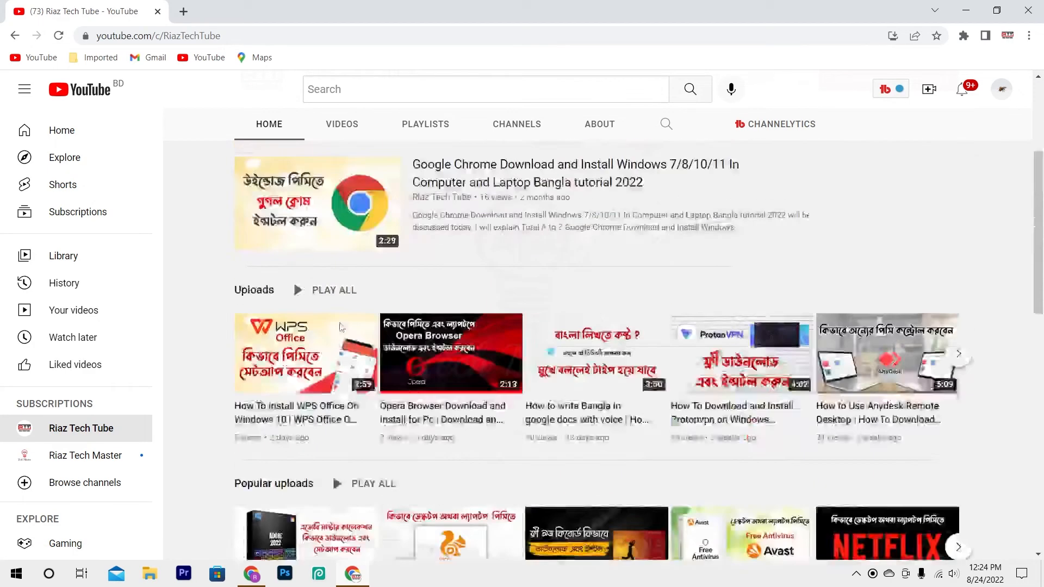
pyautogui.scroll(-10, 398, 372)
pyautogui.scroll(-5, 398, 371)
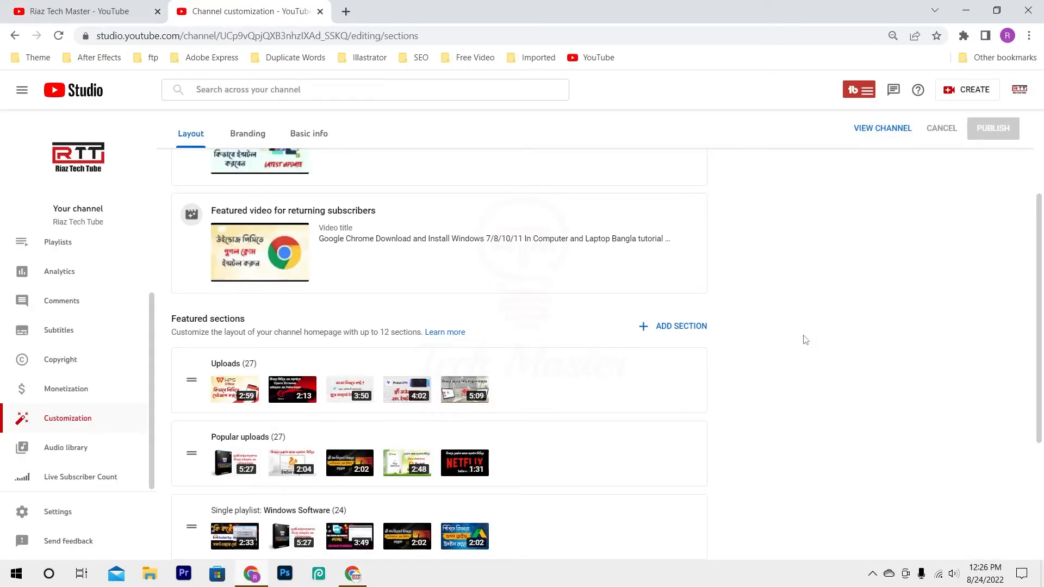
# Add and publish a multiple playlists section with Windows Software, Google Tutorial, Media Player, Bootable Pendrive, Vmware Workstation and Audio Recording Software
pyautogui.click(686, 328)
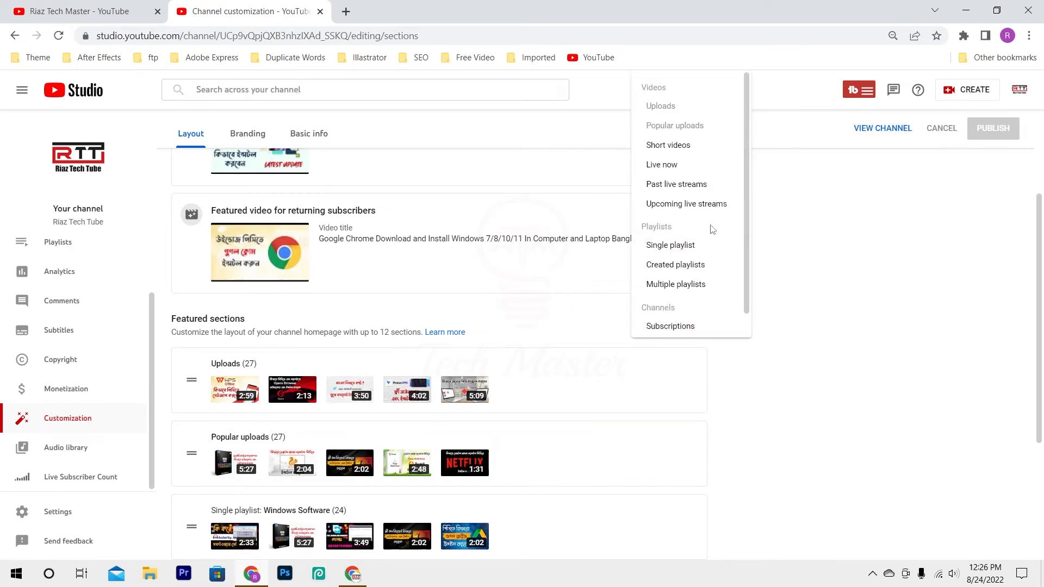
pyautogui.scroll(-1, 702, 217)
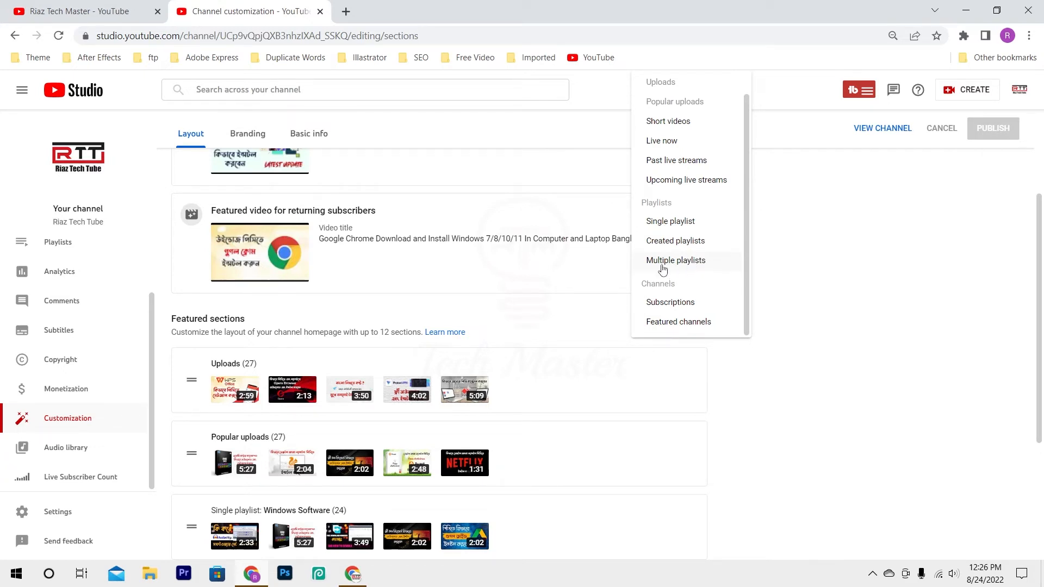
pyautogui.click(699, 263)
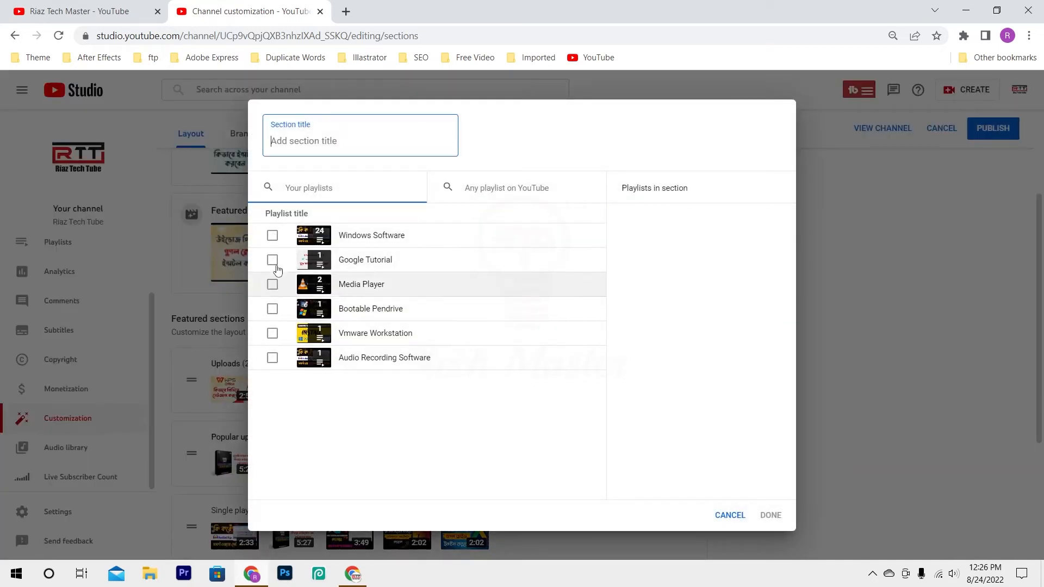
pyautogui.click(272, 235)
pyautogui.click(272, 260)
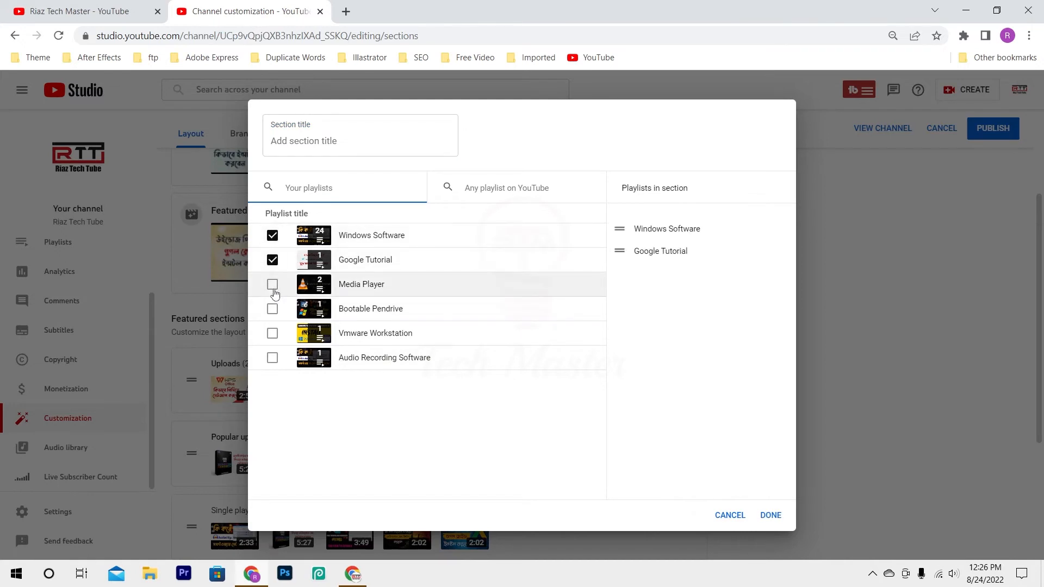
pyautogui.click(272, 284)
pyautogui.click(272, 309)
pyautogui.click(273, 333)
pyautogui.click(272, 357)
pyautogui.click(772, 516)
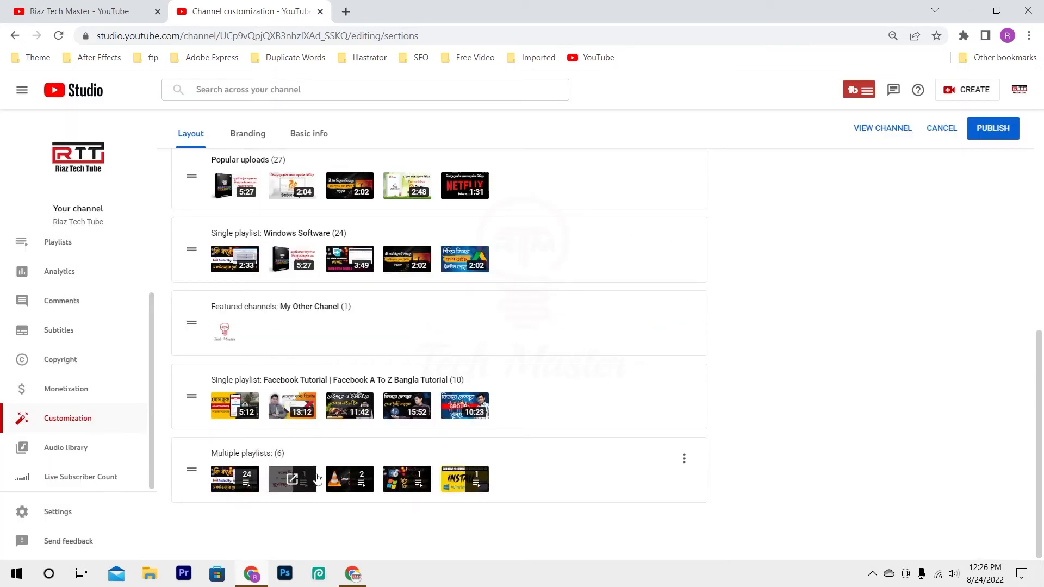
pyautogui.click(992, 129)
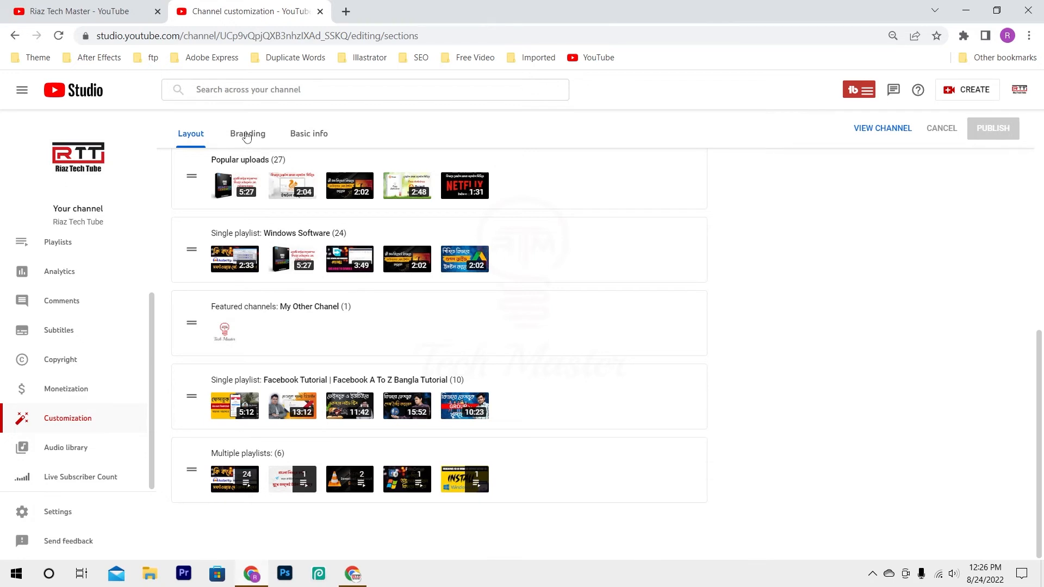
# In the Branding settings, remove the channel's profile picture and upload Riaz-Tech-Tube.jpg in its place with the default crop
pyautogui.click(247, 136)
pyautogui.scroll(2, 924, 242)
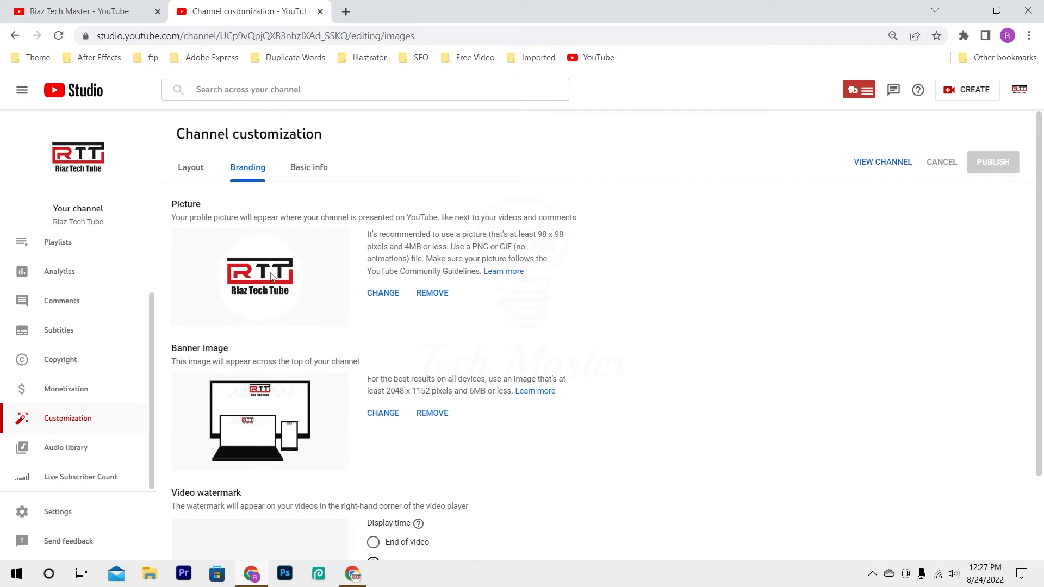
pyautogui.click(388, 295)
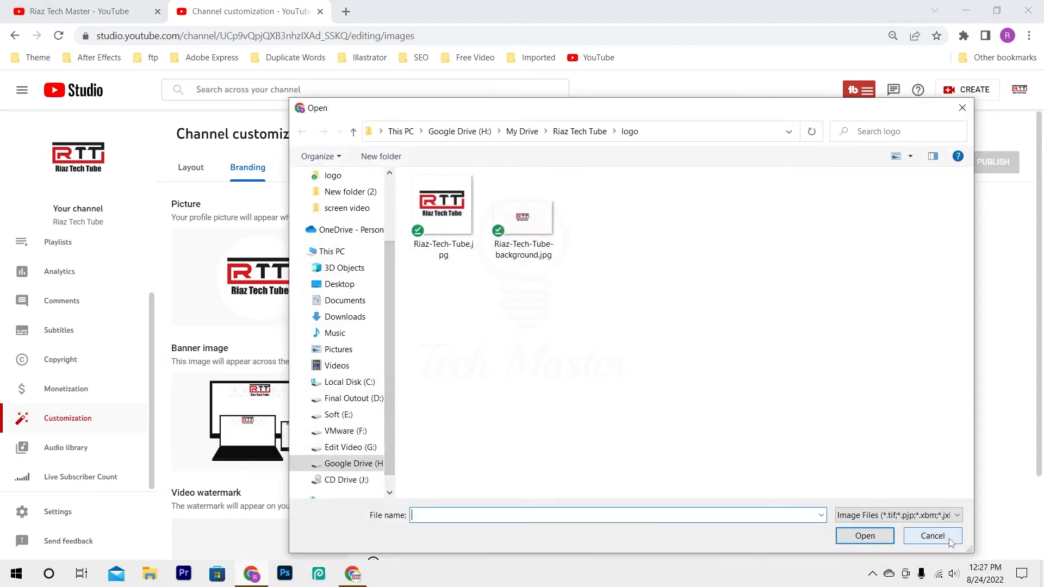
pyautogui.click(949, 540)
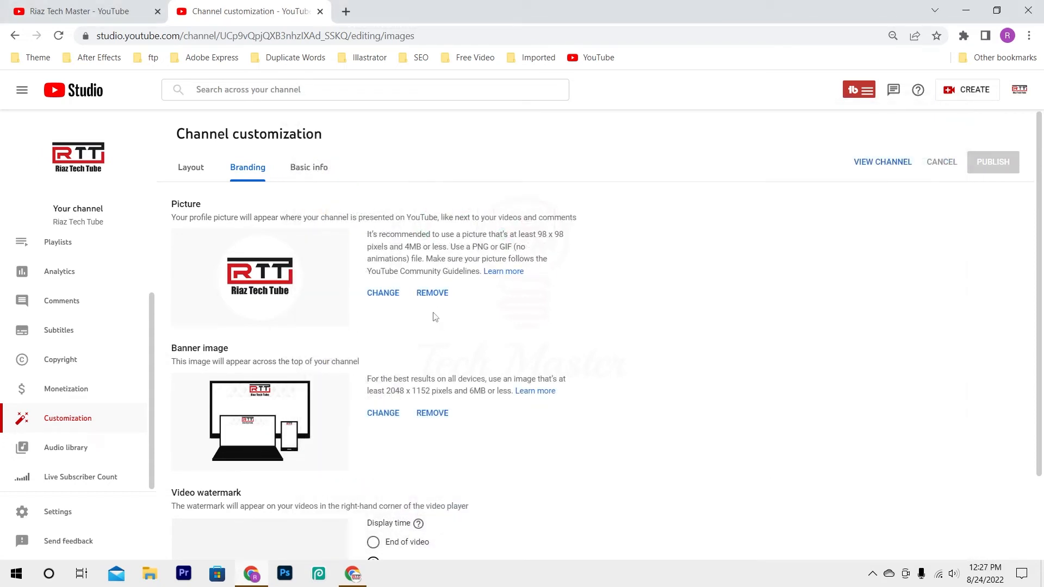
pyautogui.click(435, 296)
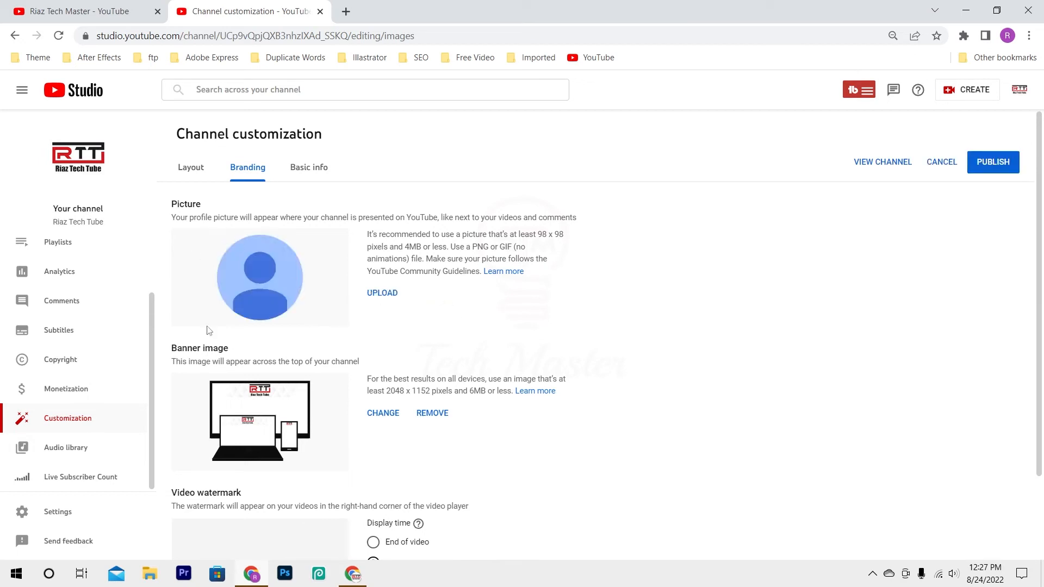
pyautogui.click(384, 292)
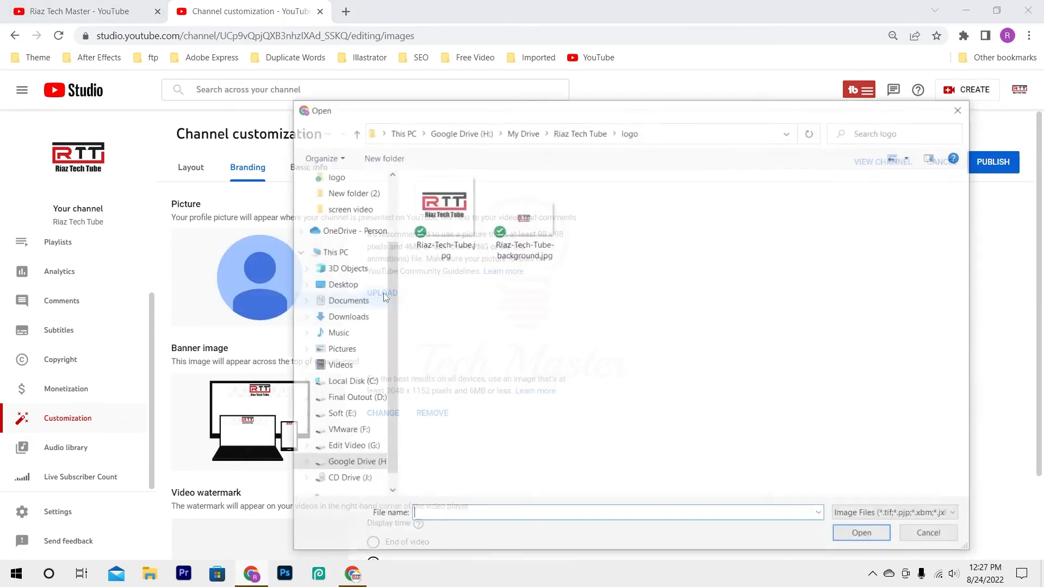
pyautogui.doubleClick(448, 211)
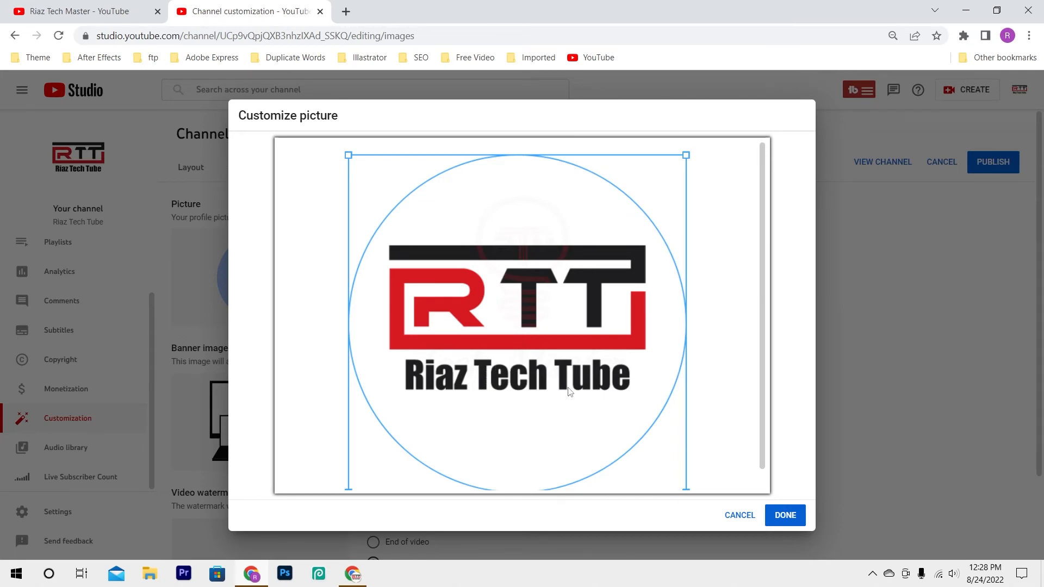
pyautogui.click(785, 515)
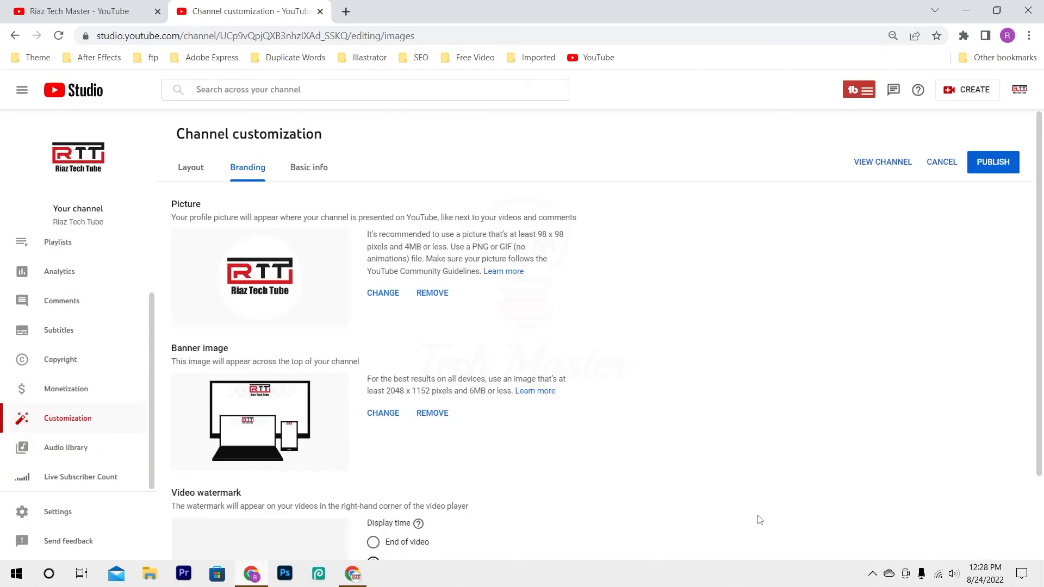
# Change the channel's banner image to Riaz-Tech-Tube-background.jpg and accept the banner crop
pyautogui.scroll(-2, 207, 380)
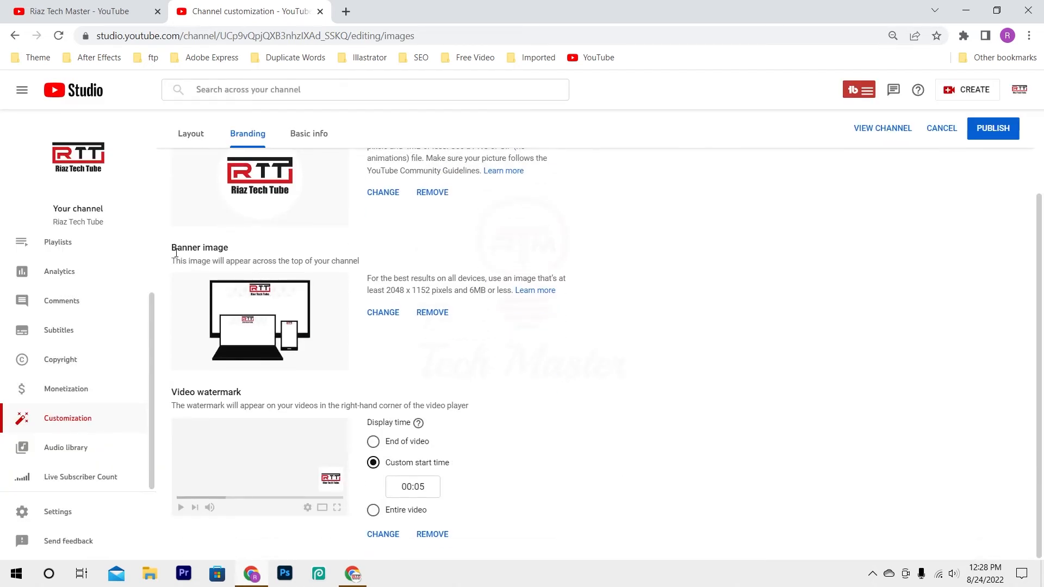
pyautogui.click(383, 314)
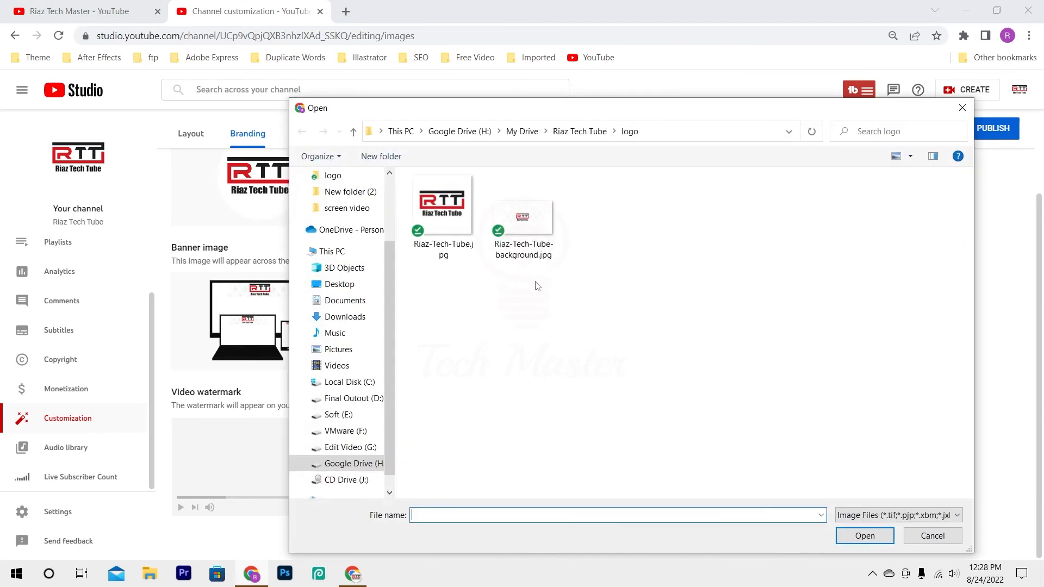
pyautogui.click(522, 225)
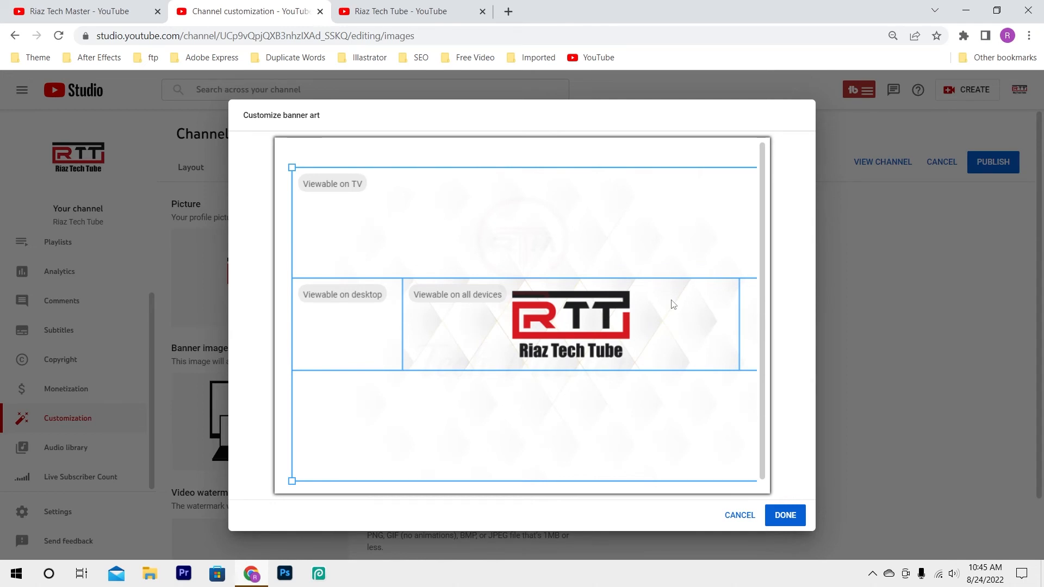
pyautogui.click(785, 516)
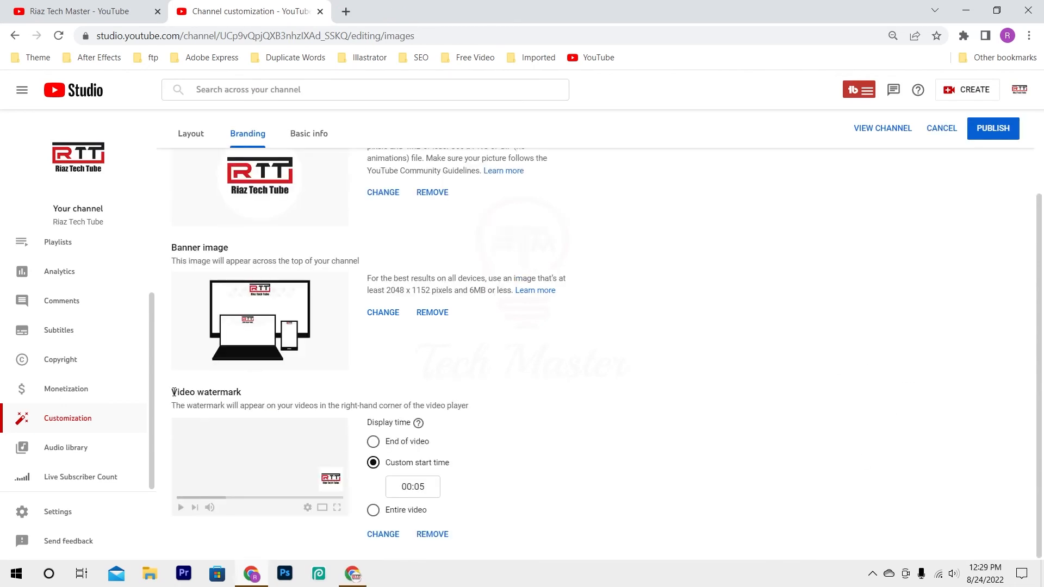
pyautogui.click(381, 534)
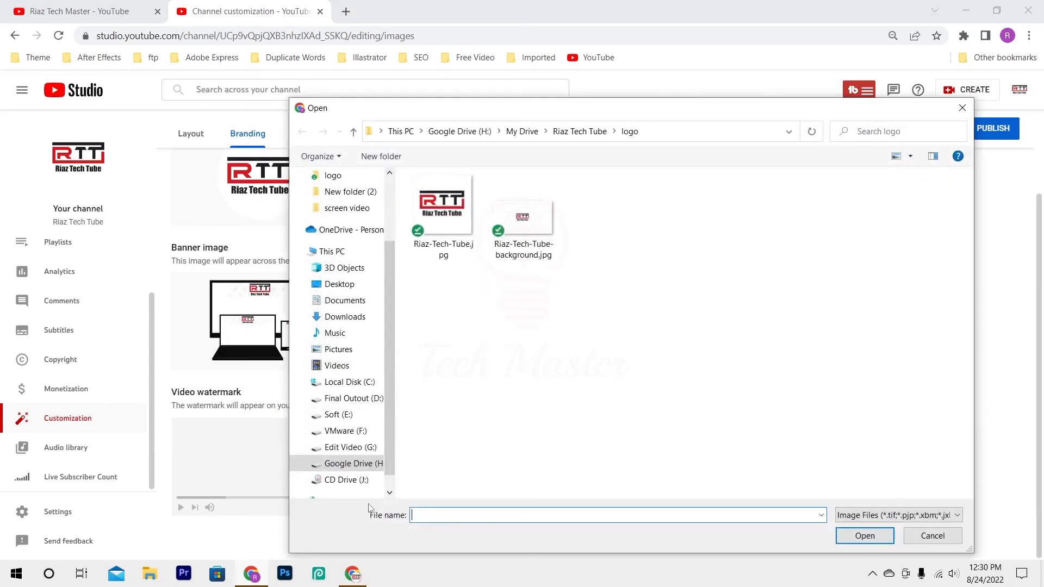
pyautogui.click(439, 219)
pyautogui.click(944, 542)
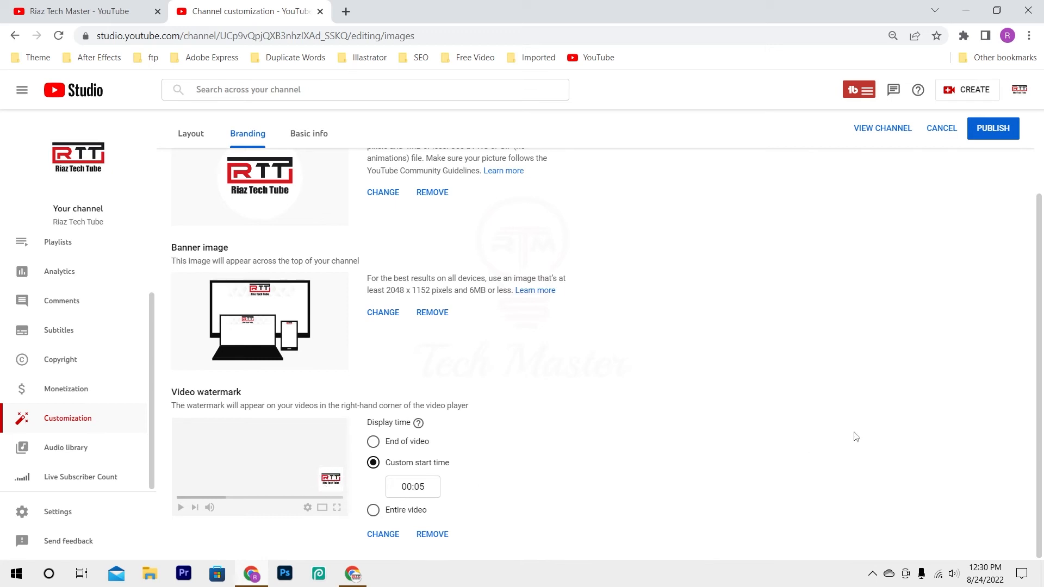
# Open the WPS Office installation video from the subscriber's view of the channel and examine the watermark on the player
pyautogui.click(883, 129)
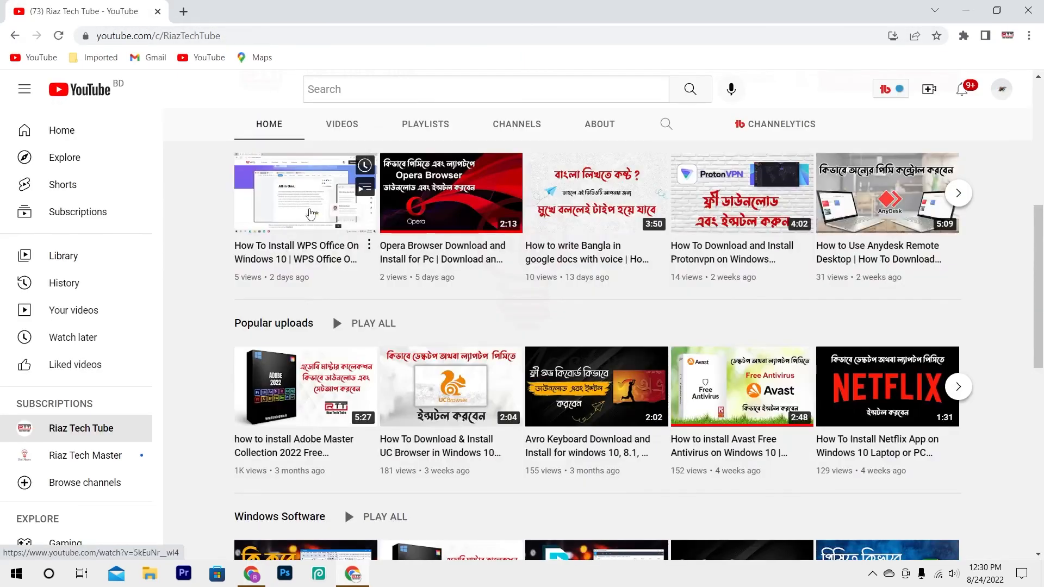
pyautogui.click(311, 213)
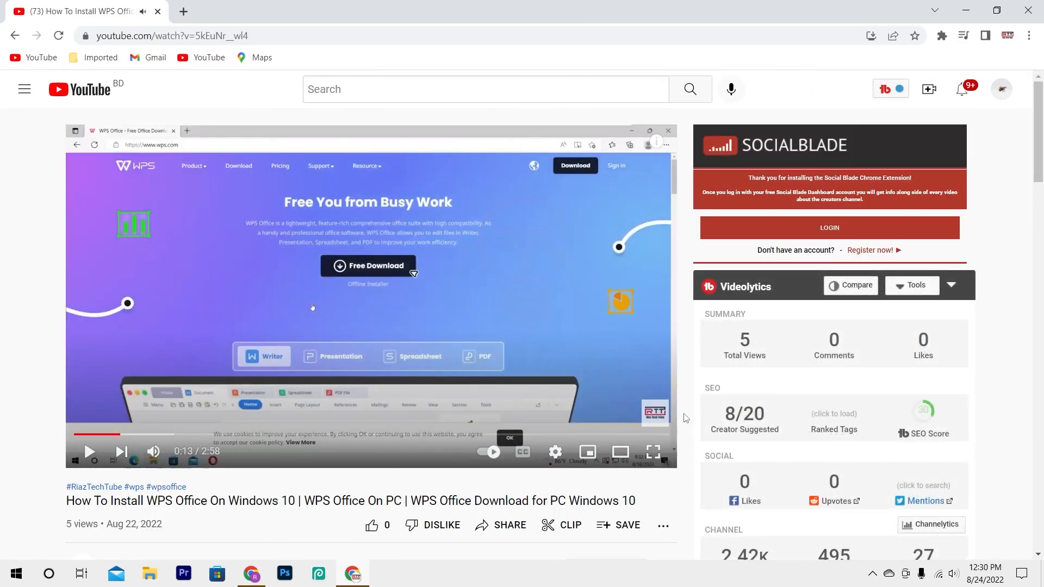
pyautogui.moveTo(647, 421)
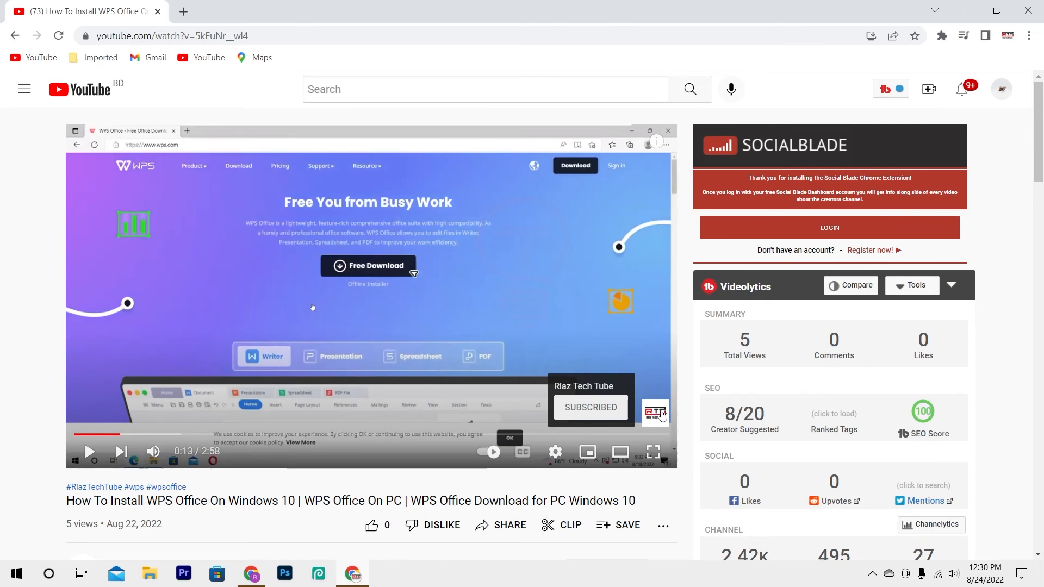
# Switch back to Channel customization and review the channel name and description in the Basic info settings
pyautogui.click(256, 578)
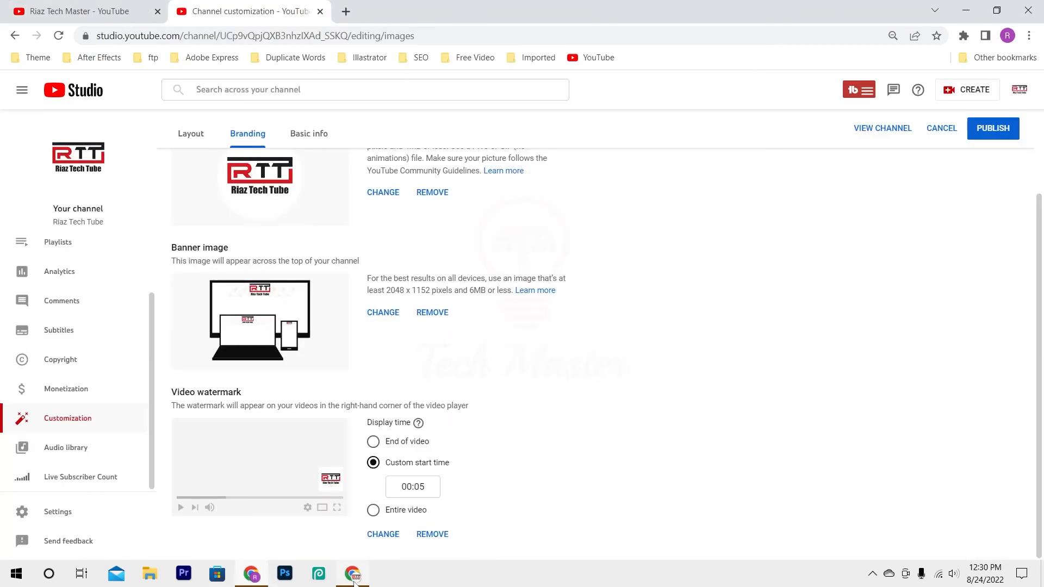
pyautogui.scroll(2, 739, 414)
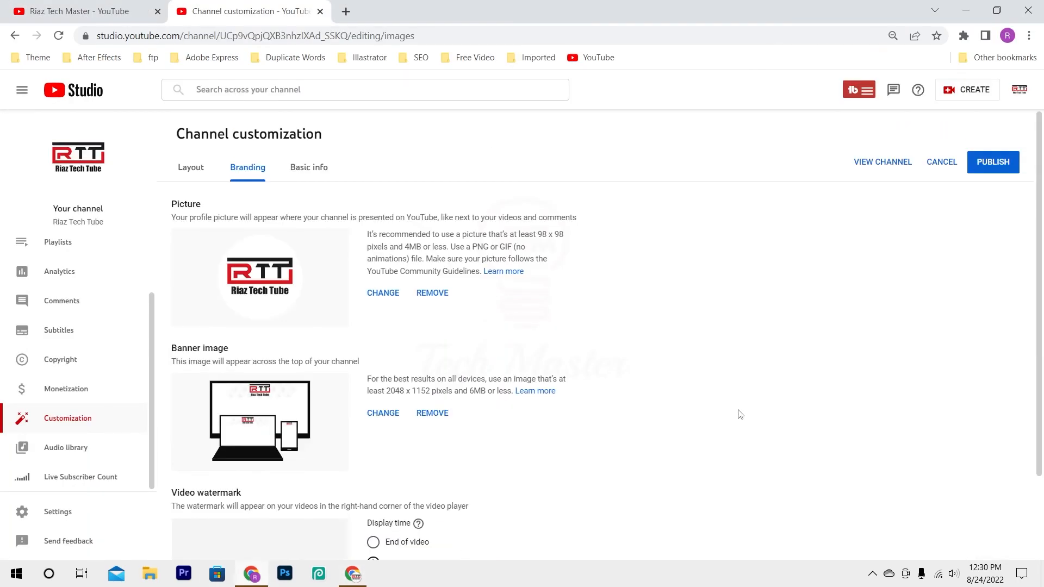
pyautogui.click(315, 173)
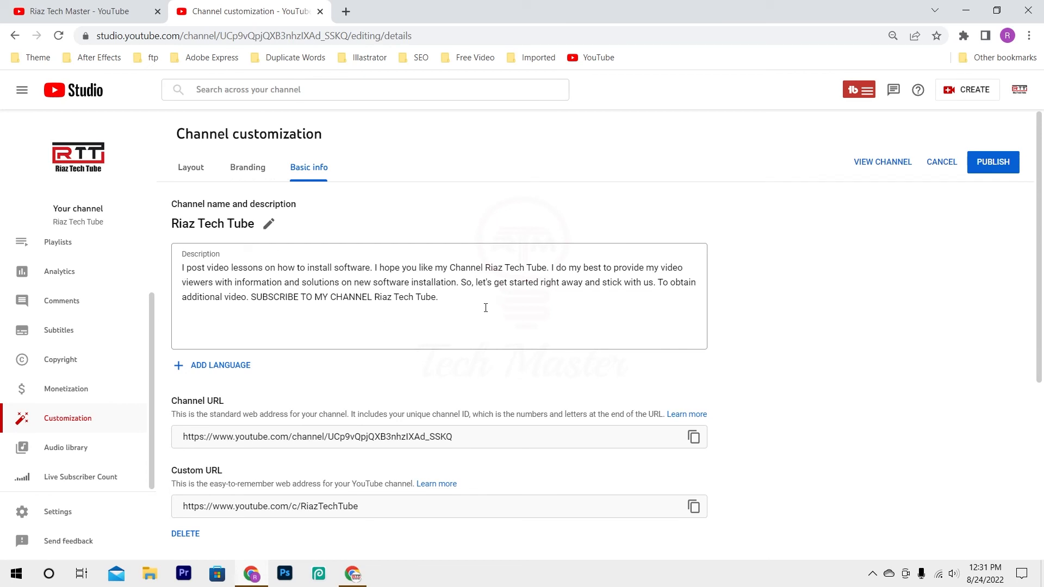
pyautogui.moveTo(530, 316); pyautogui.dragTo(183, 240)
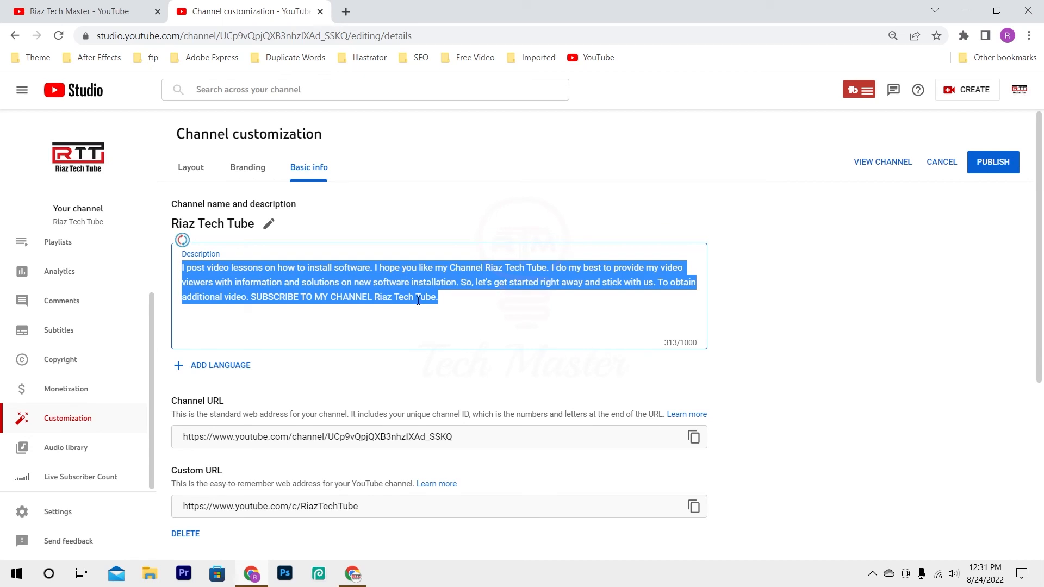
pyautogui.click(827, 346)
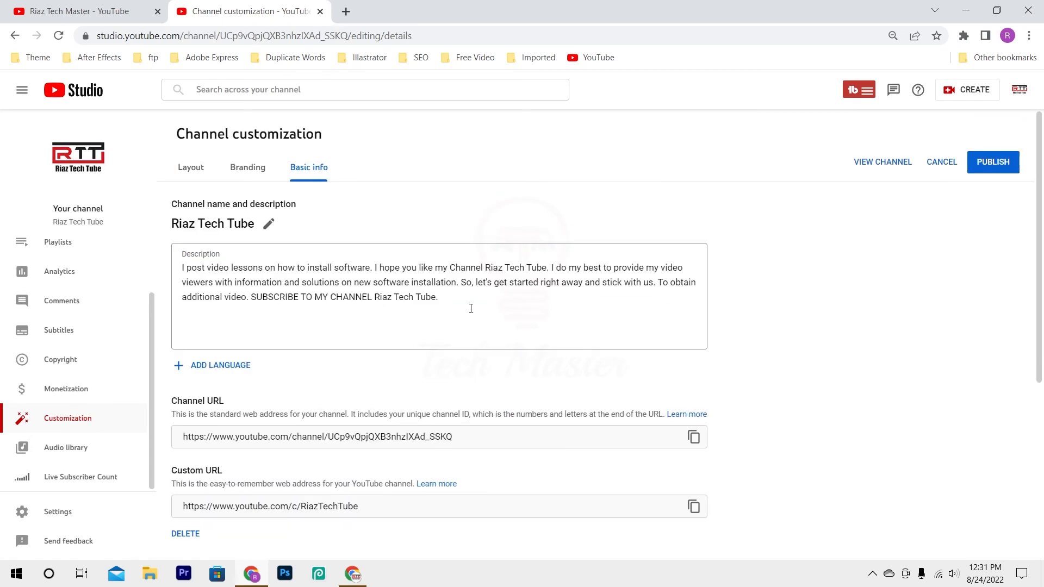
# Review the channel URLs, links and contact info, checking the Facebook link on the banner in the subscriber's view
pyautogui.scroll(-2, 552, 446)
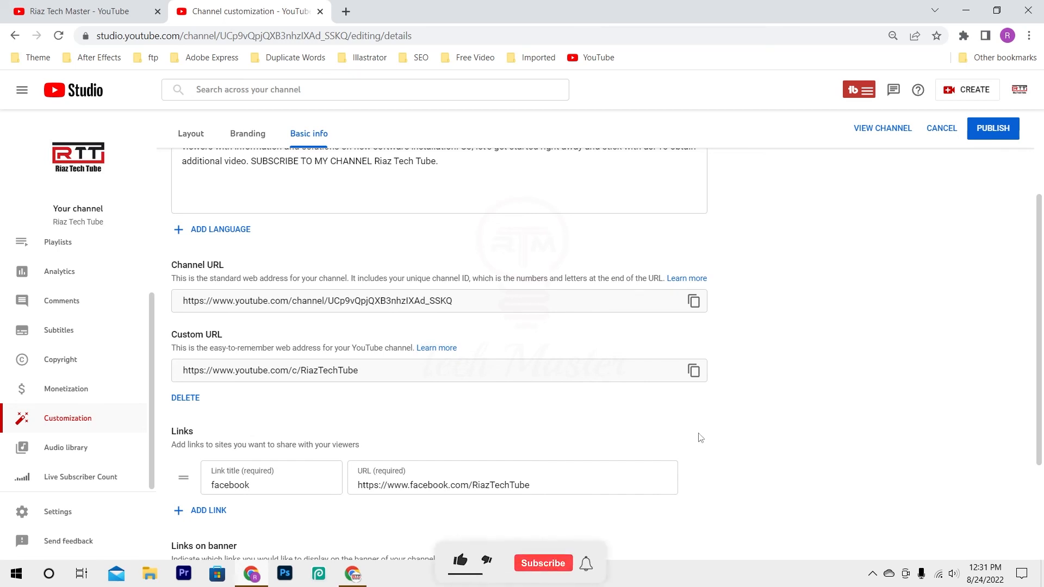
pyautogui.scroll(-3, 299, 277)
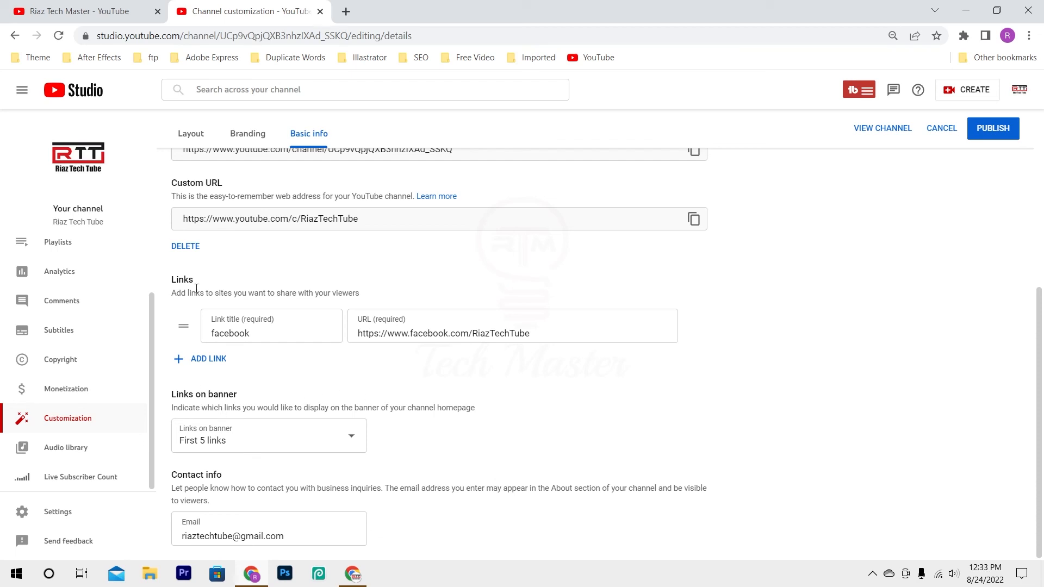
pyautogui.click(352, 574)
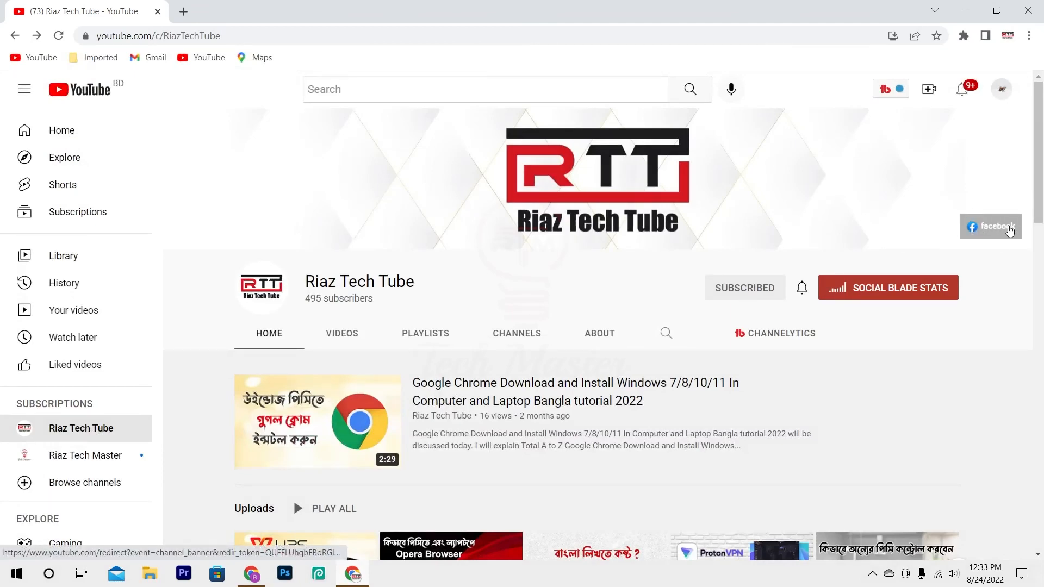
pyautogui.click(251, 574)
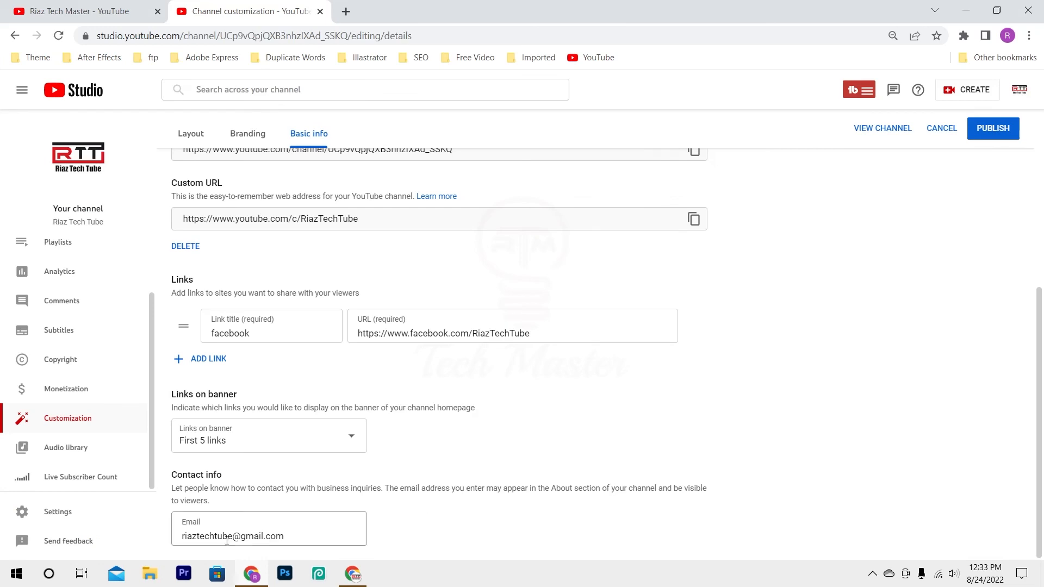